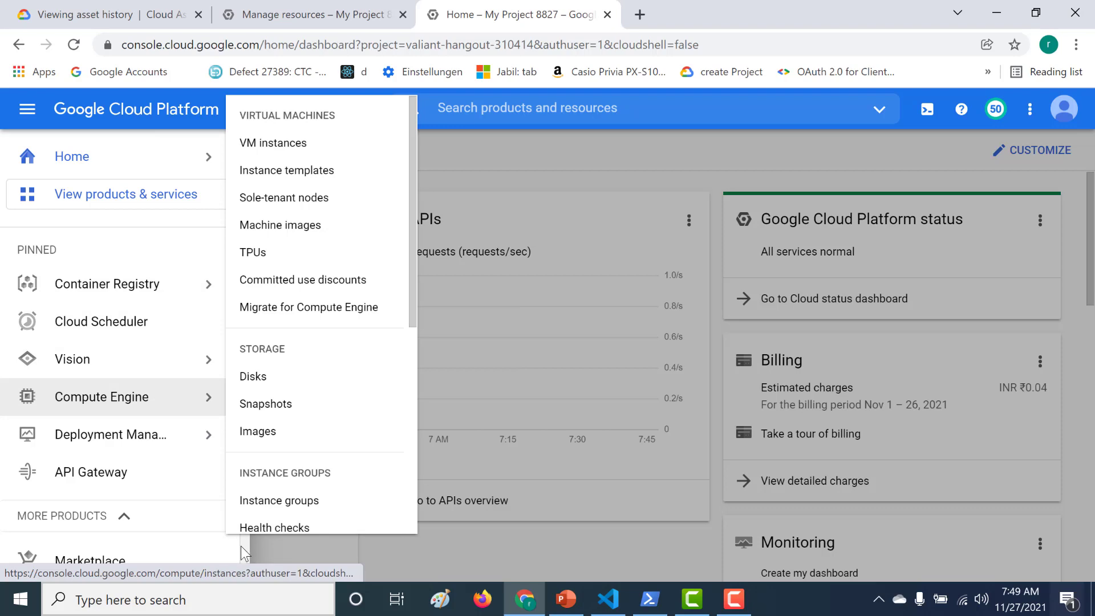
Go to the Policy Analyzer under IAM & Admin from the navigation menu
{"action": "scroll", "coordinate": [241, 546], "scroll_direction": "down", "scroll_amount": 7}
{"action": "mouse_move", "coordinate": [154, 323]}
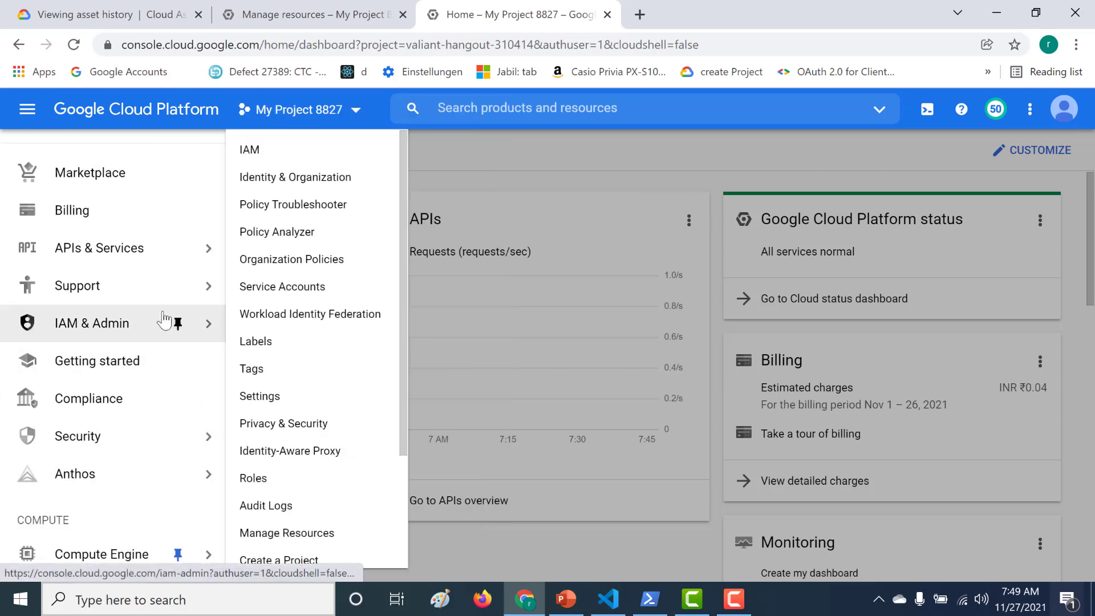
{"action": "left_click", "coordinate": [318, 244]}
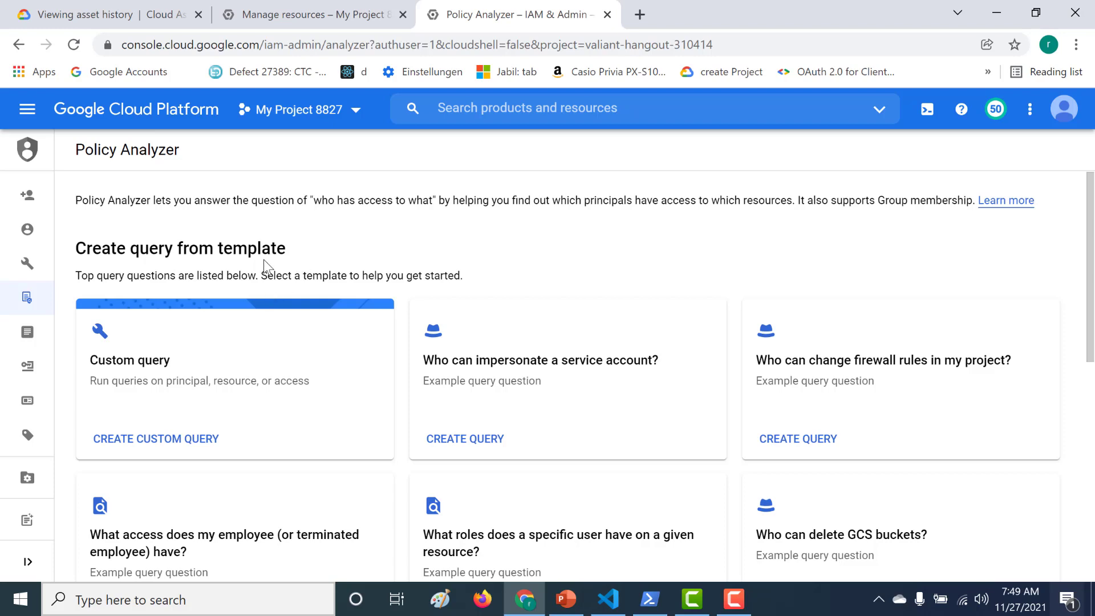
Start a custom access query with Permission as its parameter type
{"action": "left_click", "coordinate": [181, 443]}
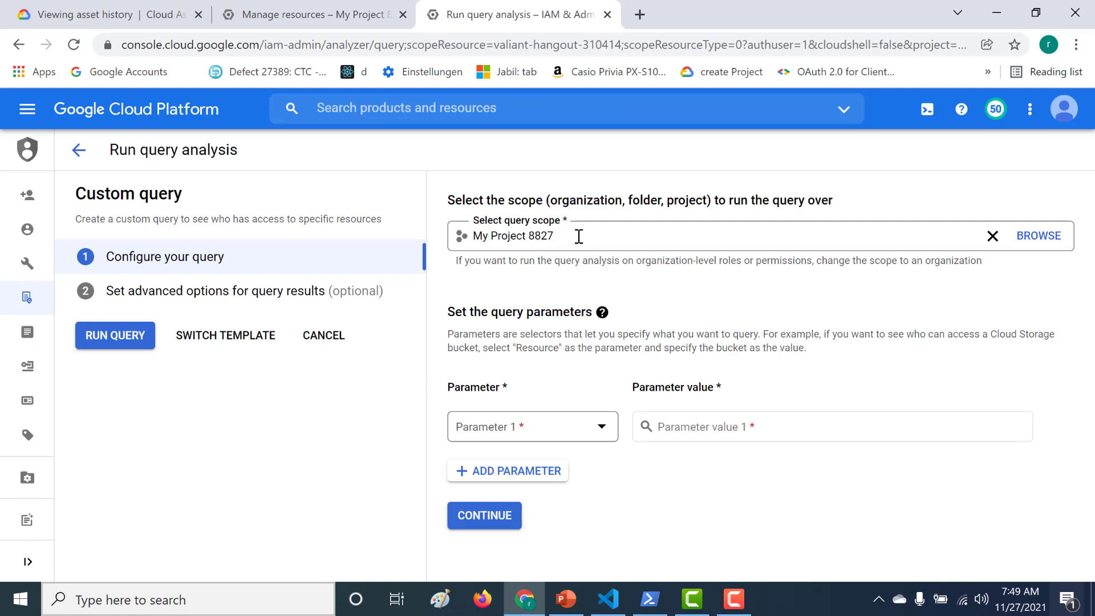
{"action": "left_click", "coordinate": [572, 434]}
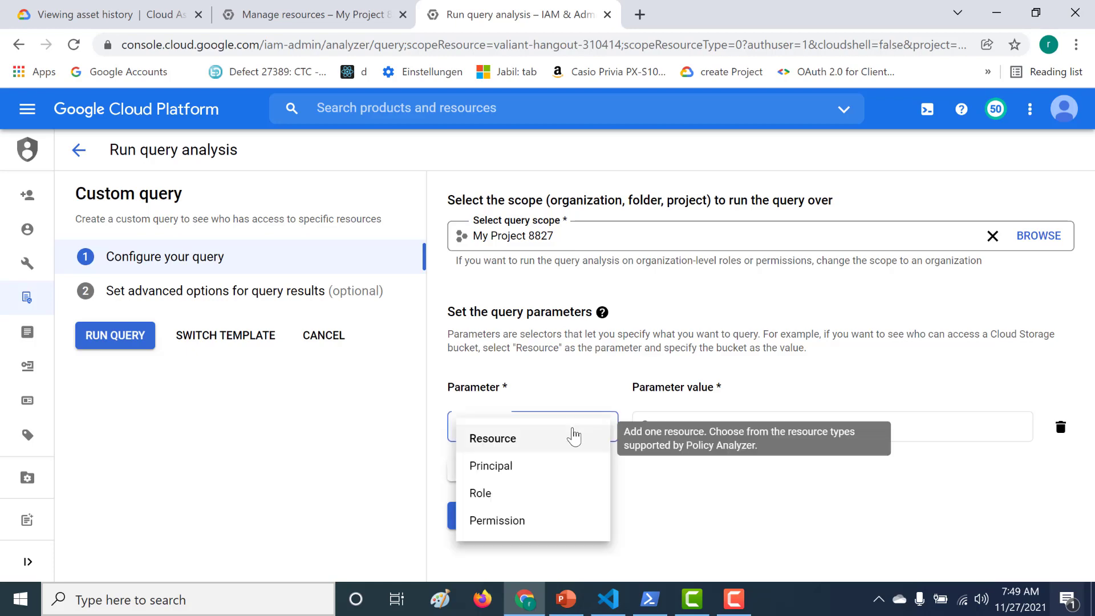
{"action": "left_click", "coordinate": [551, 521]}
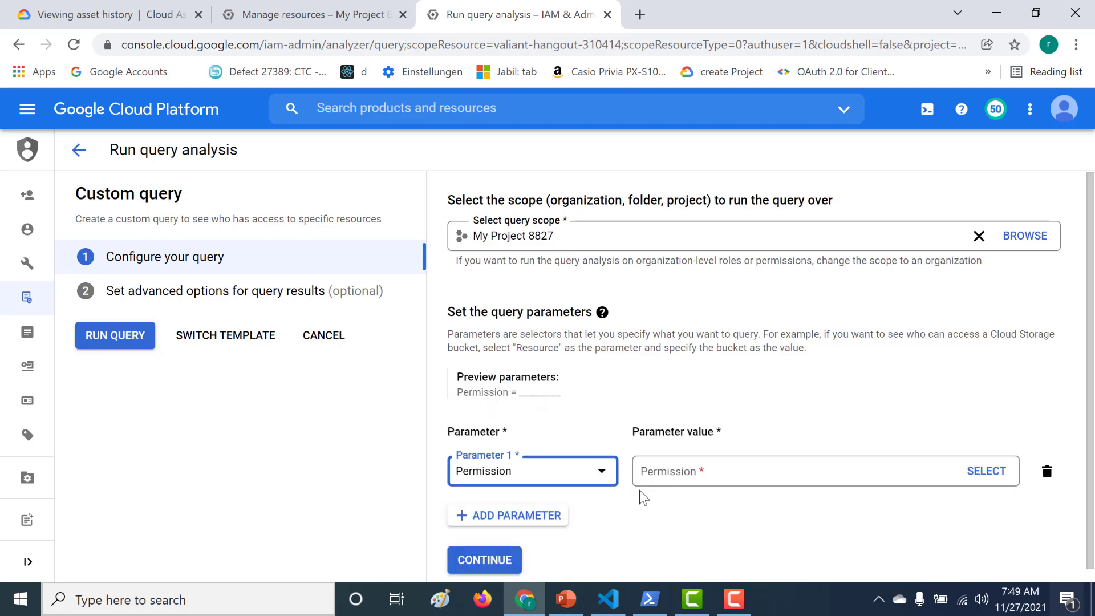
Add storage.buckets.create as the query's permission value
{"action": "left_click", "coordinate": [684, 473]}
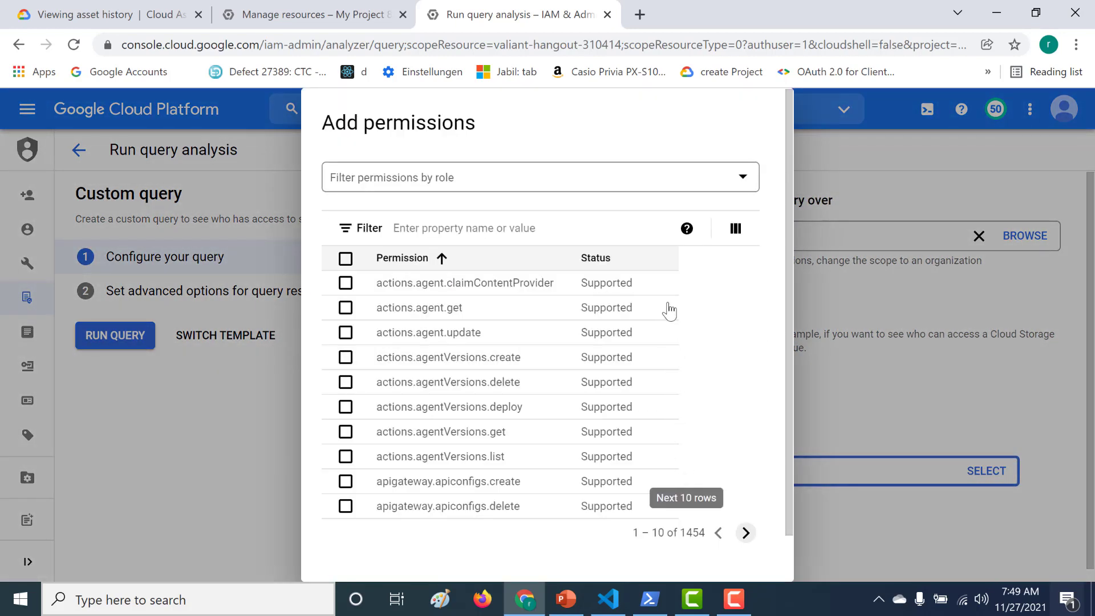
{"action": "left_click", "coordinate": [585, 227]}
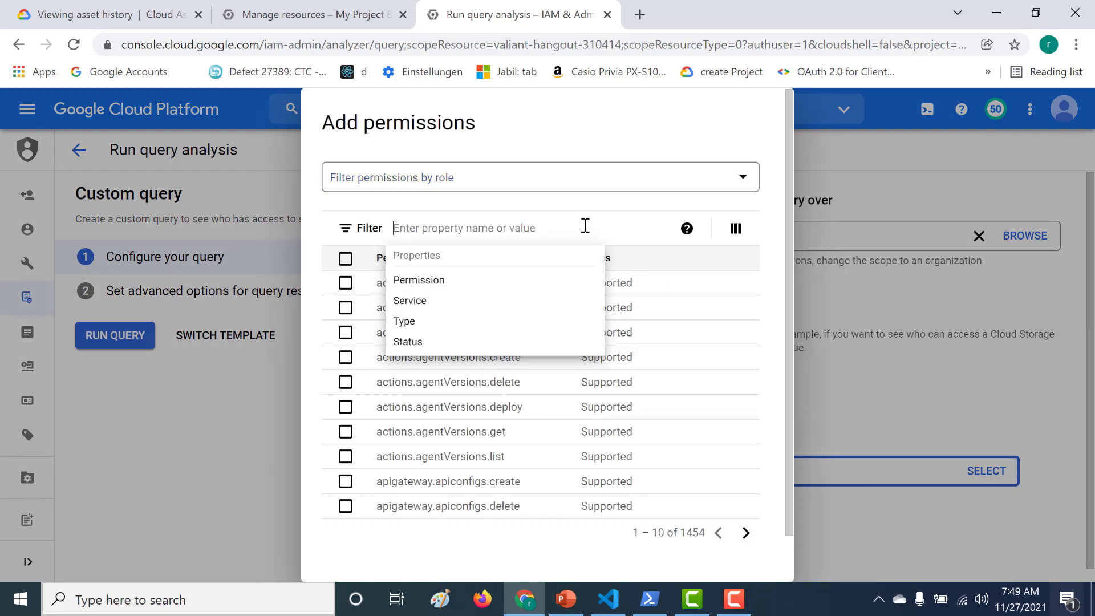
{"action": "type", "text": "storag"}
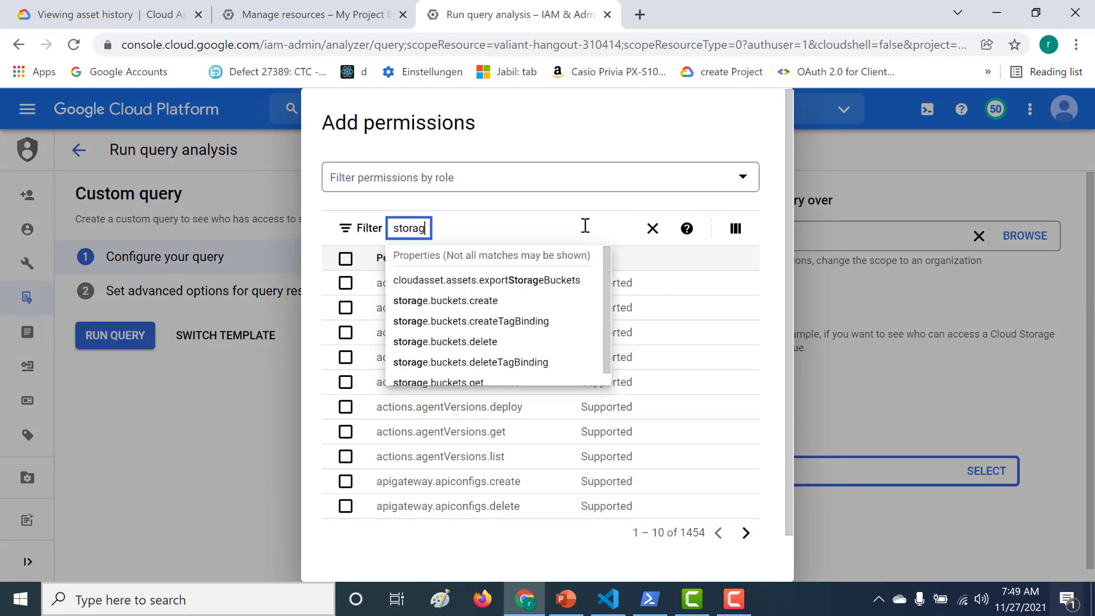
{"action": "type", "text": "e."}
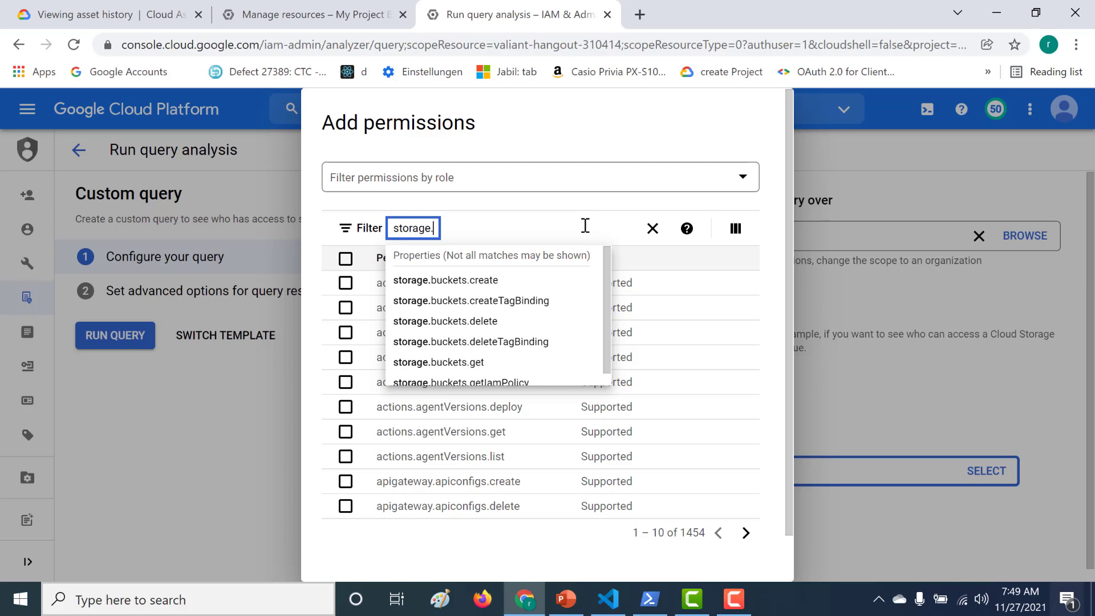
{"action": "left_click", "coordinate": [558, 280]}
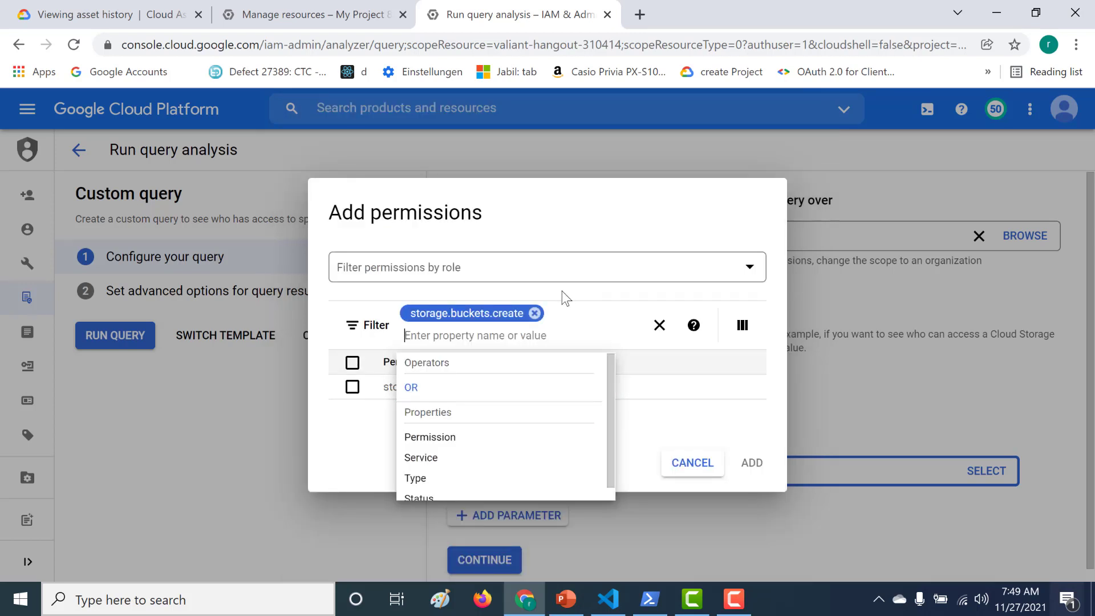
{"action": "left_click", "coordinate": [565, 298]}
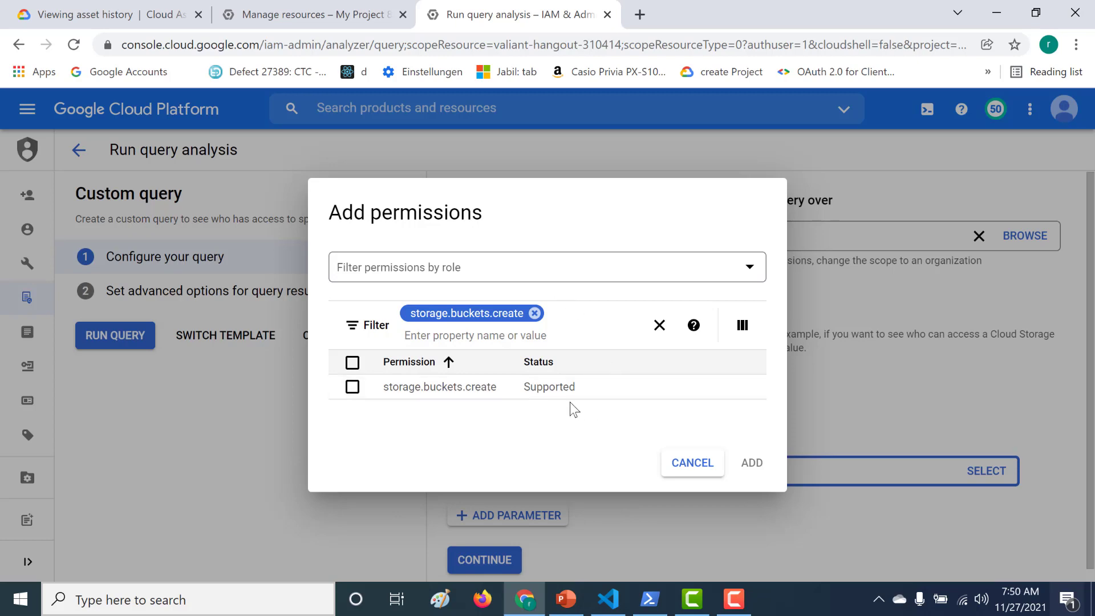
{"action": "left_click", "coordinate": [379, 387]}
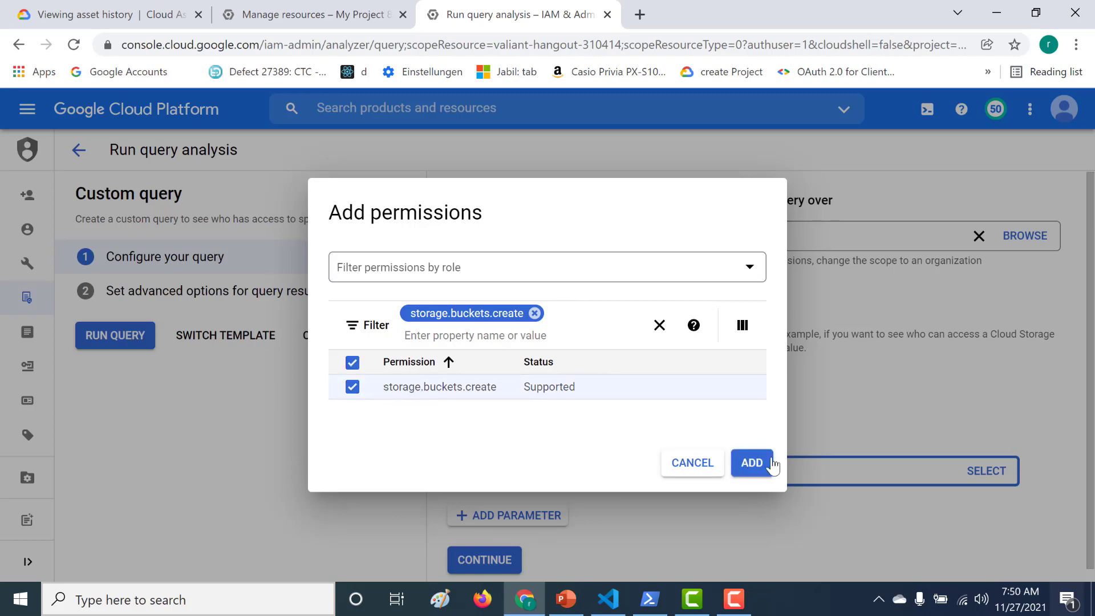
{"action": "left_click", "coordinate": [752, 462]}
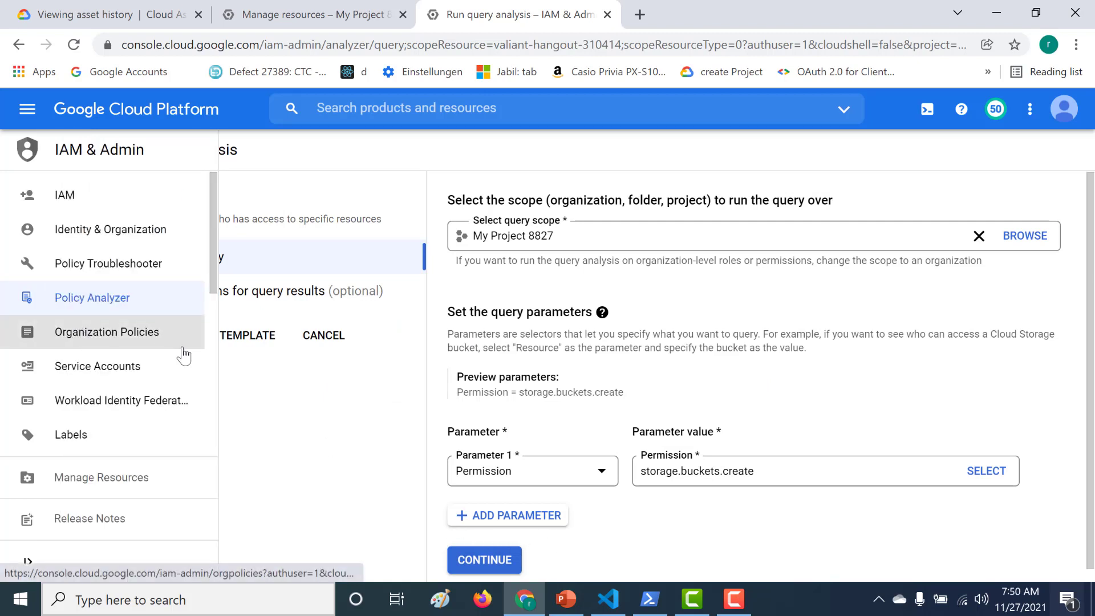
Run the query and review the principals holding storage.buckets.create
{"action": "left_click", "coordinate": [120, 336]}
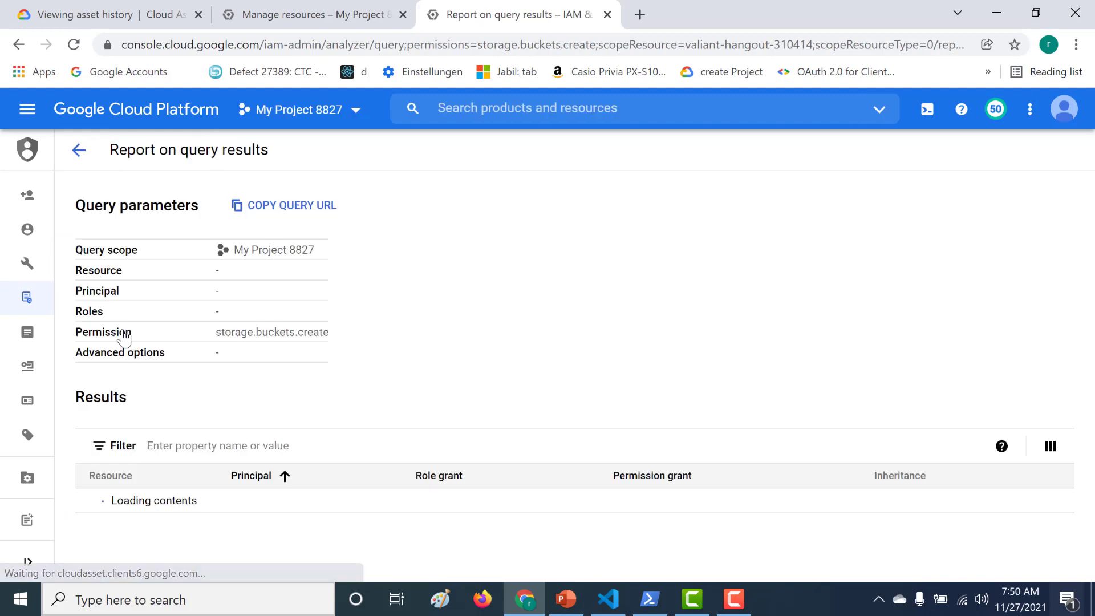
{"action": "left_click_drag", "start_coordinate": [1090, 292], "coordinate": [1069, 476]}
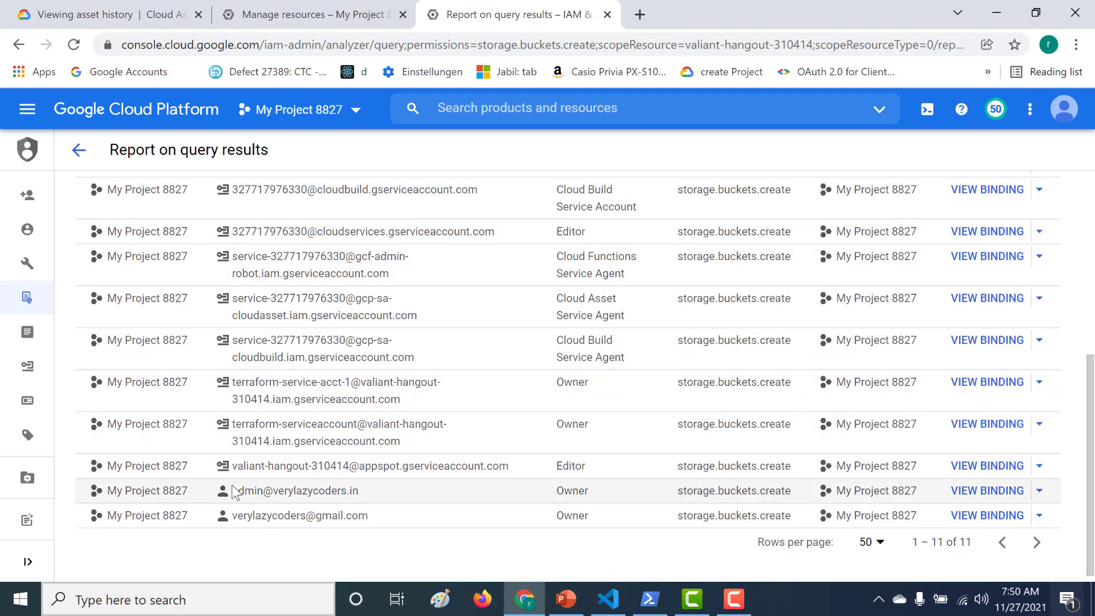
{"action": "left_click_drag", "start_coordinate": [233, 490], "coordinate": [367, 523]}
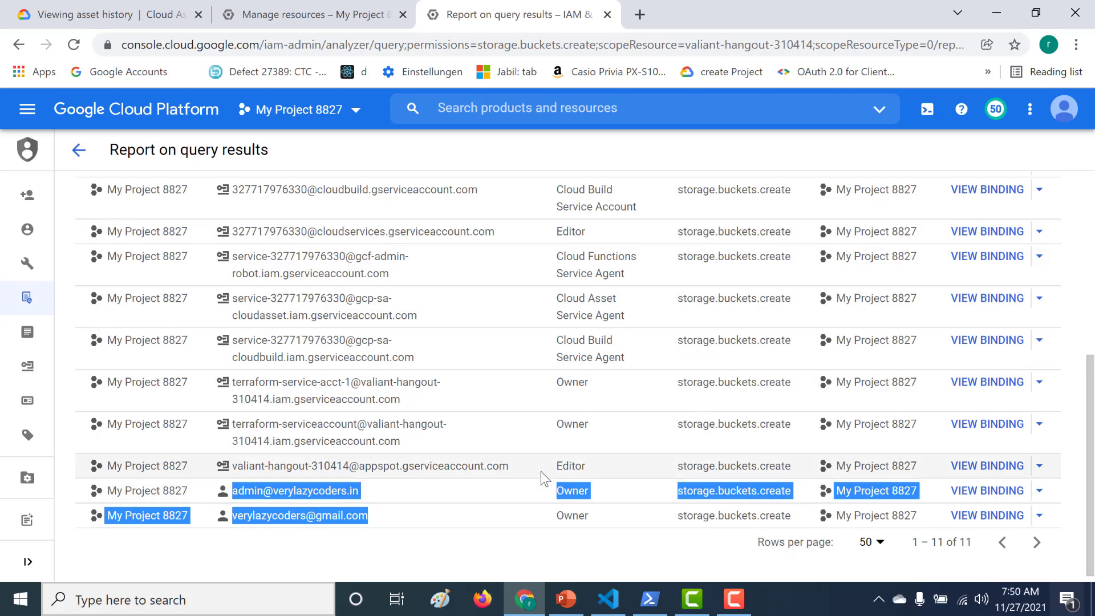
{"action": "left_click_drag", "start_coordinate": [541, 471], "coordinate": [191, 177]}
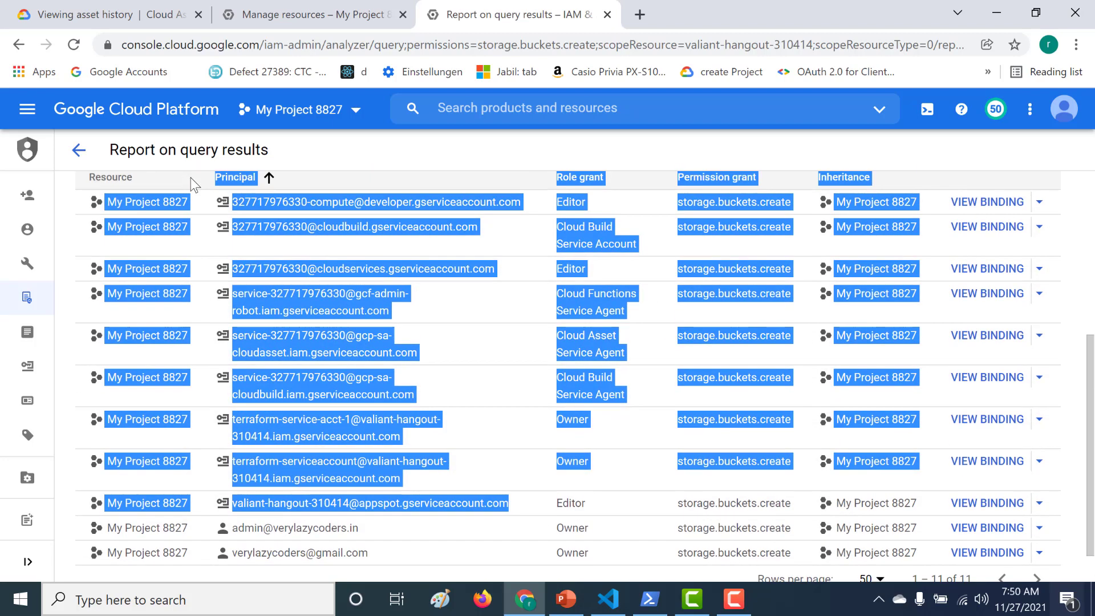
Copy the last listed principal's email address and go to Policy Troubleshooter
{"action": "left_click", "coordinate": [374, 556]}
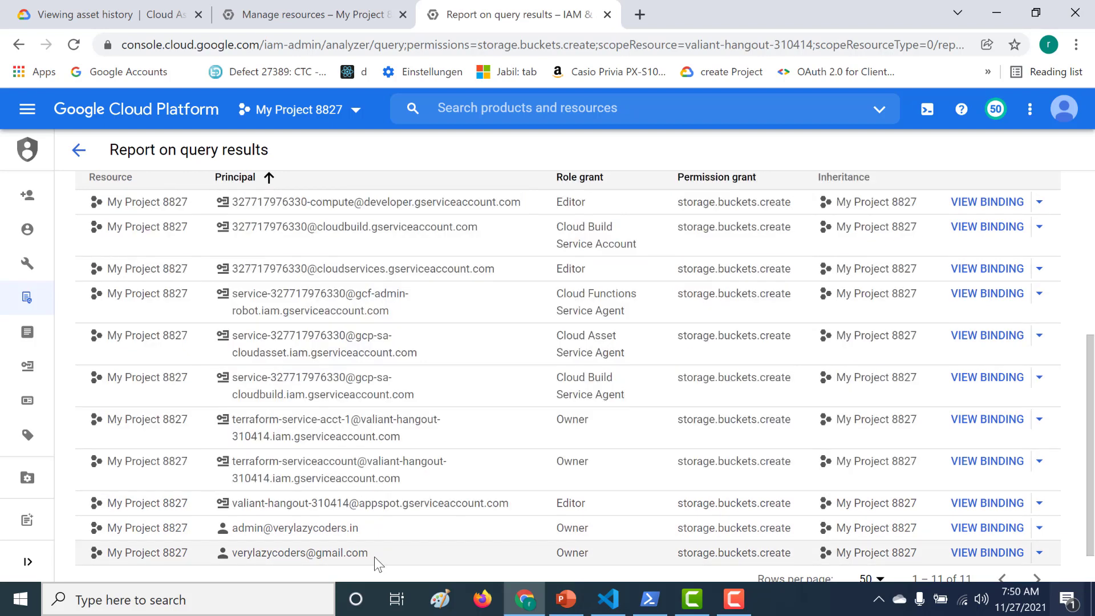
{"action": "left_click_drag", "start_coordinate": [374, 556], "coordinate": [295, 546]}
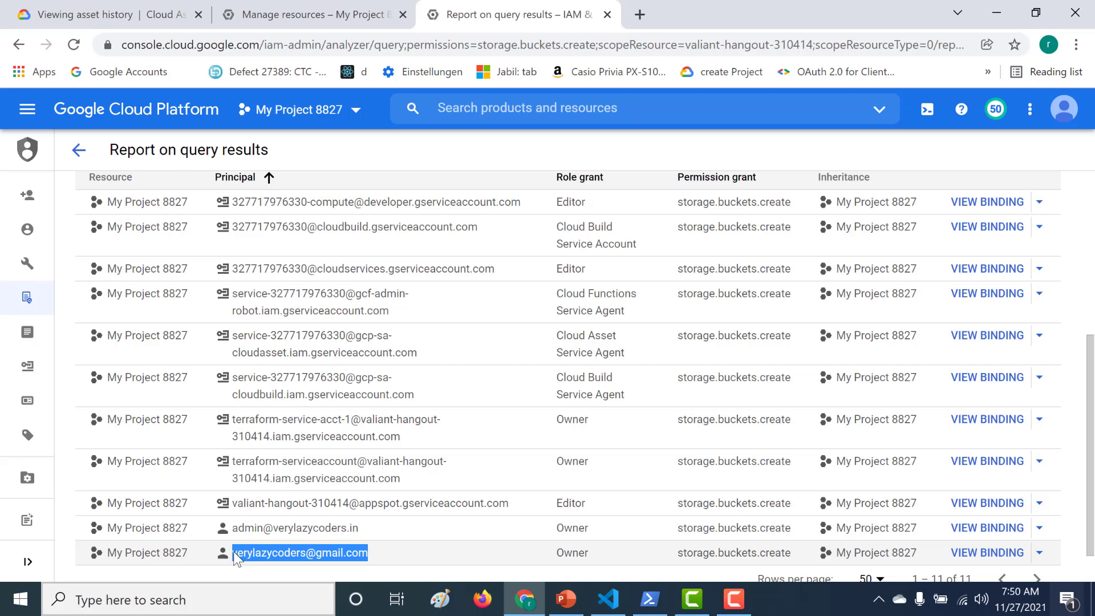
{"action": "key", "text": "ctrl+c"}
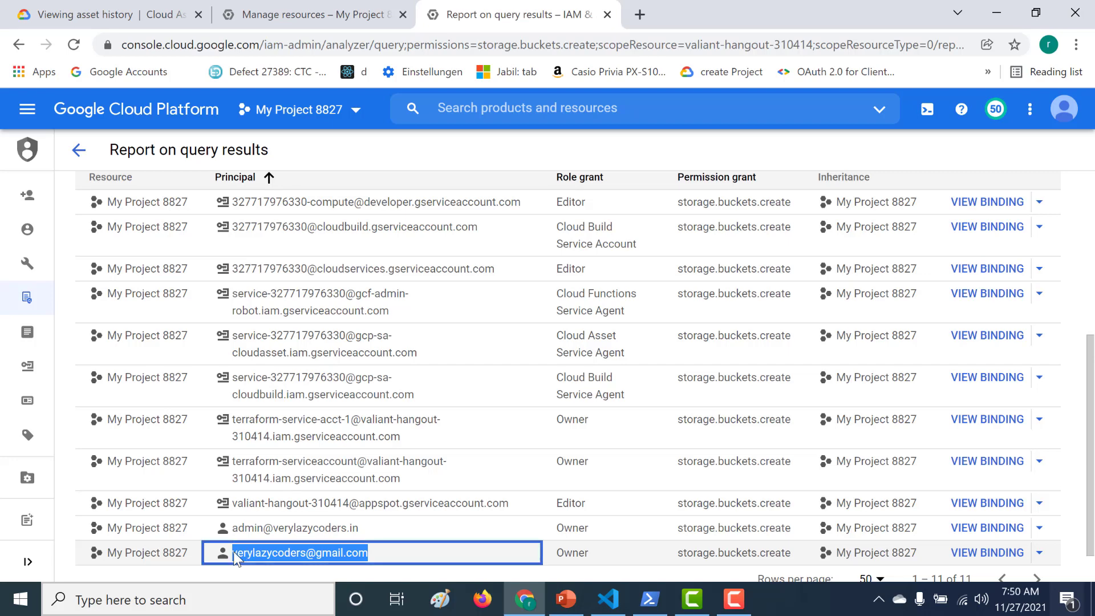
{"action": "mouse_move", "coordinate": [95, 248]}
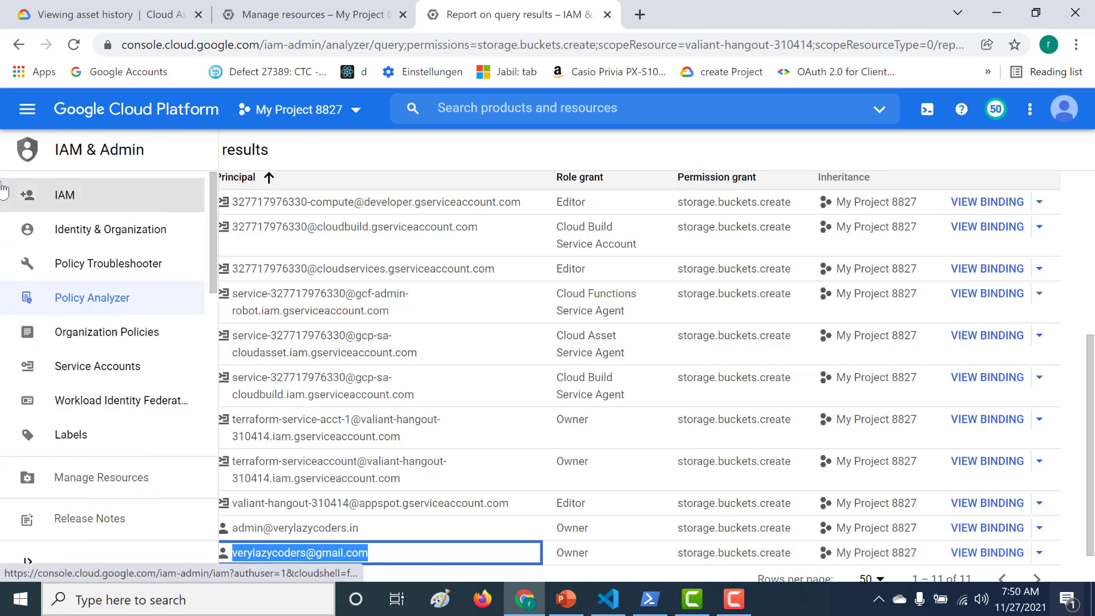
{"action": "left_click", "coordinate": [118, 274]}
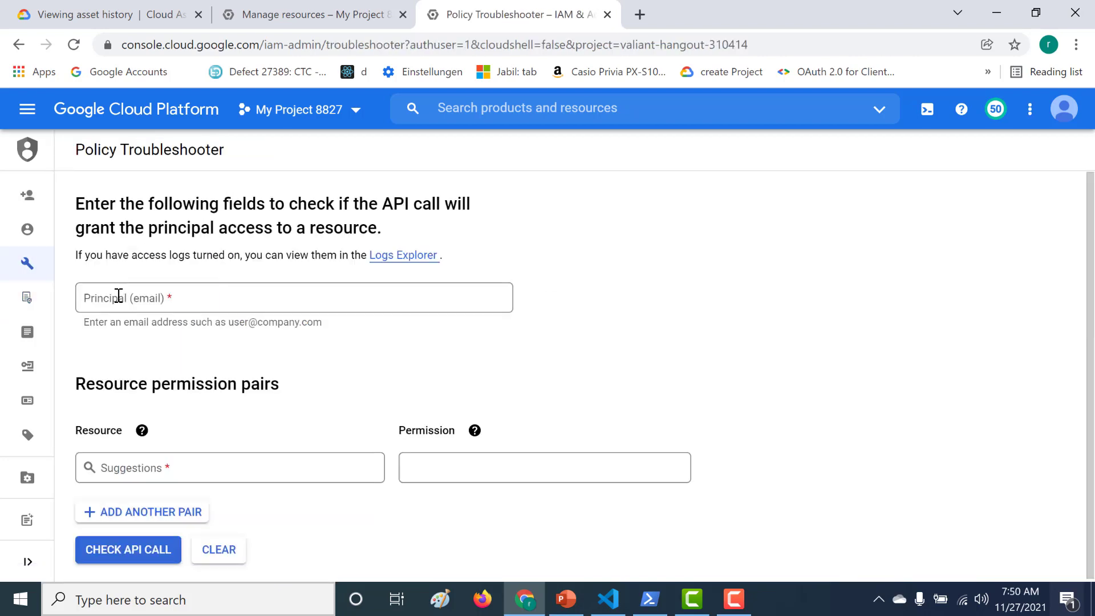
Check the pasted owner email's storage.buckets.create access on My Project 8827
{"action": "left_click", "coordinate": [119, 295]}
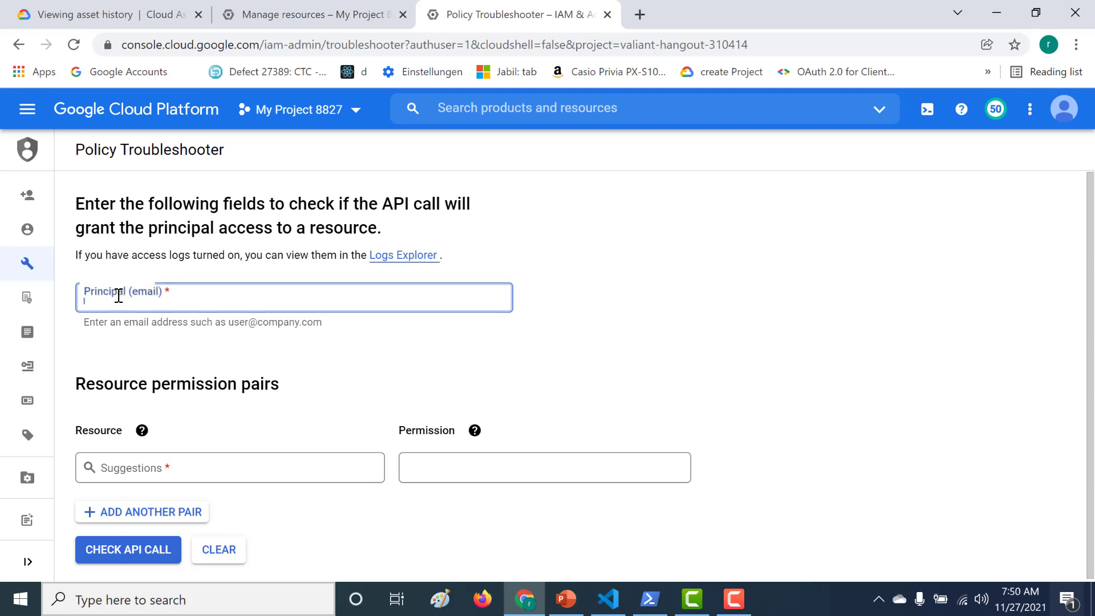
{"action": "key", "text": "ctrl+v"}
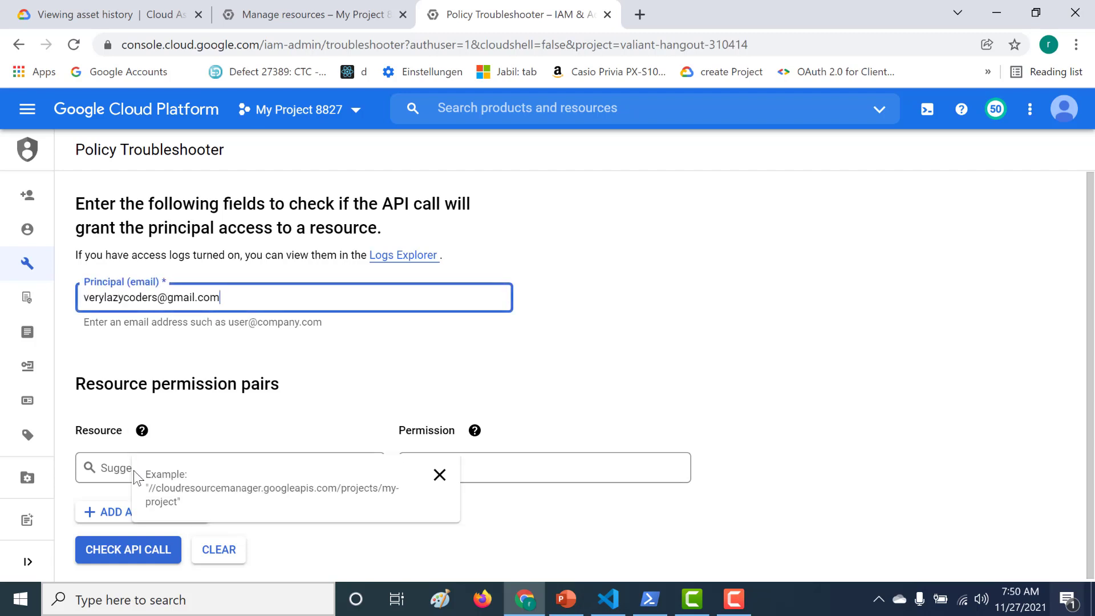
{"action": "double_click", "coordinate": [117, 469]}
{"action": "left_click", "coordinate": [117, 469]}
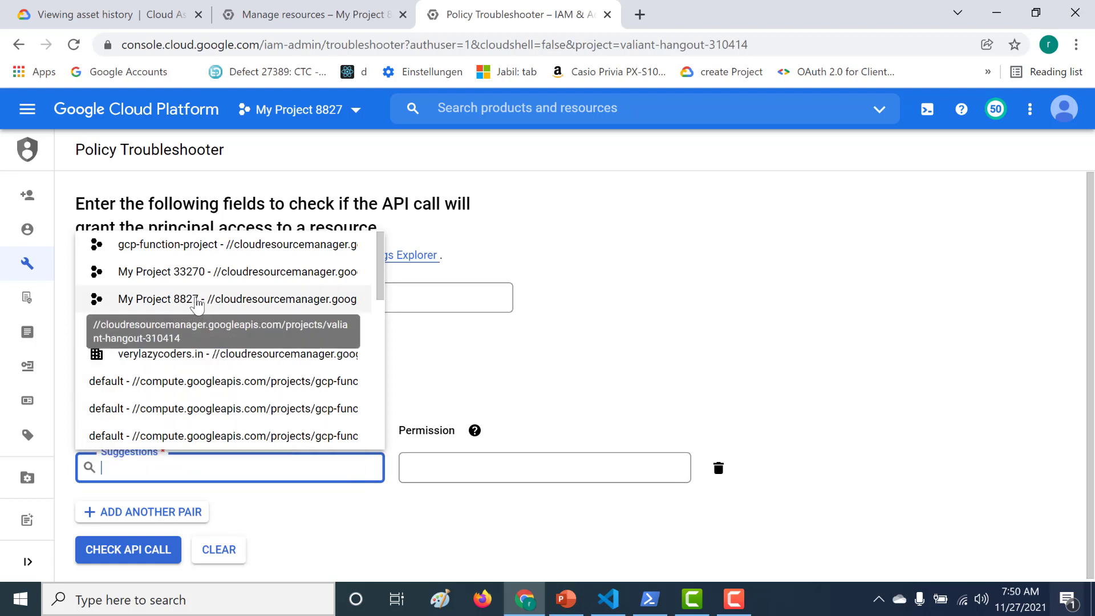
{"action": "left_click", "coordinate": [195, 299]}
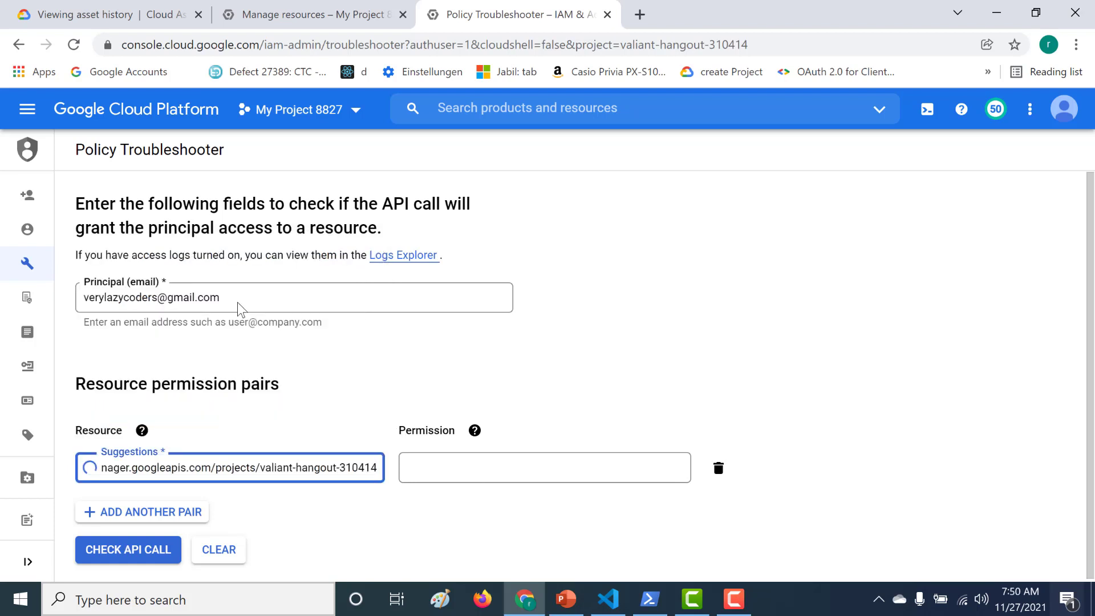
{"action": "left_click", "coordinate": [420, 474]}
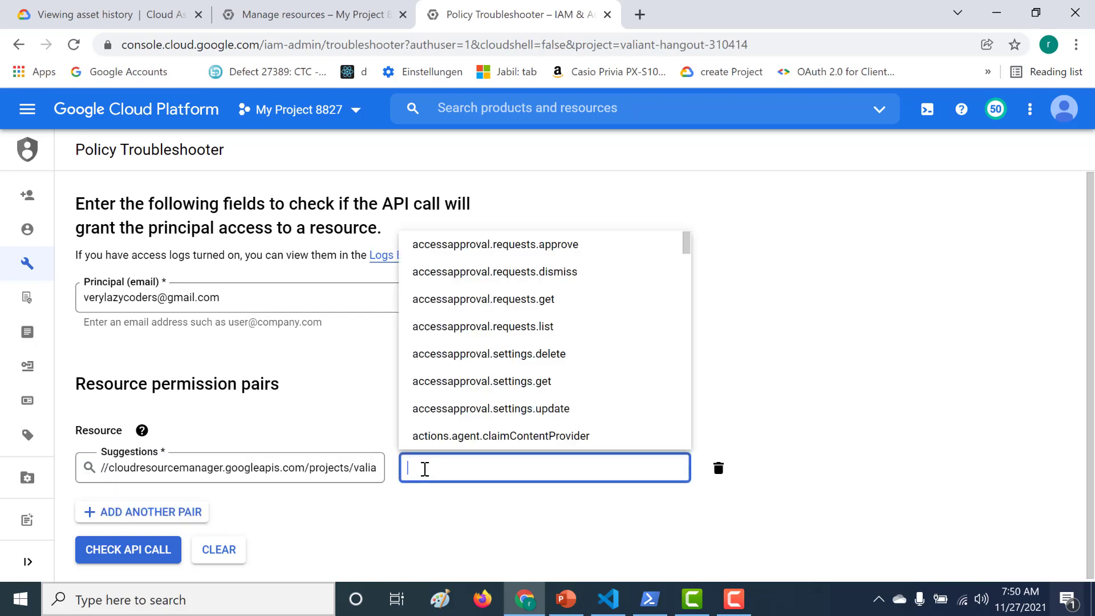
{"action": "type", "text": "st"}
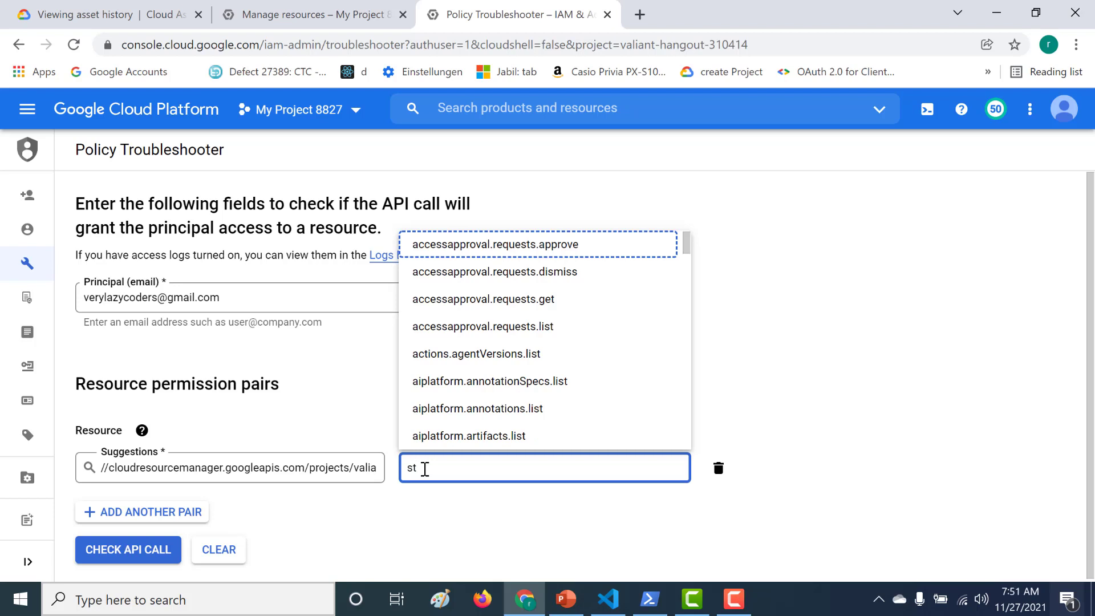
{"action": "type", "text": "orage."}
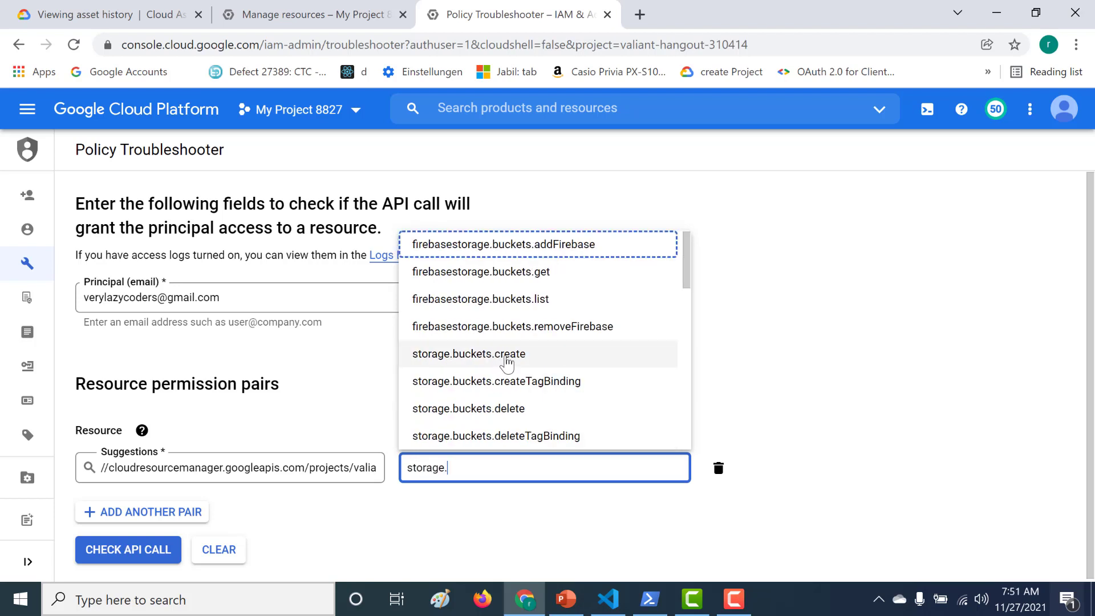
{"action": "left_click", "coordinate": [504, 358]}
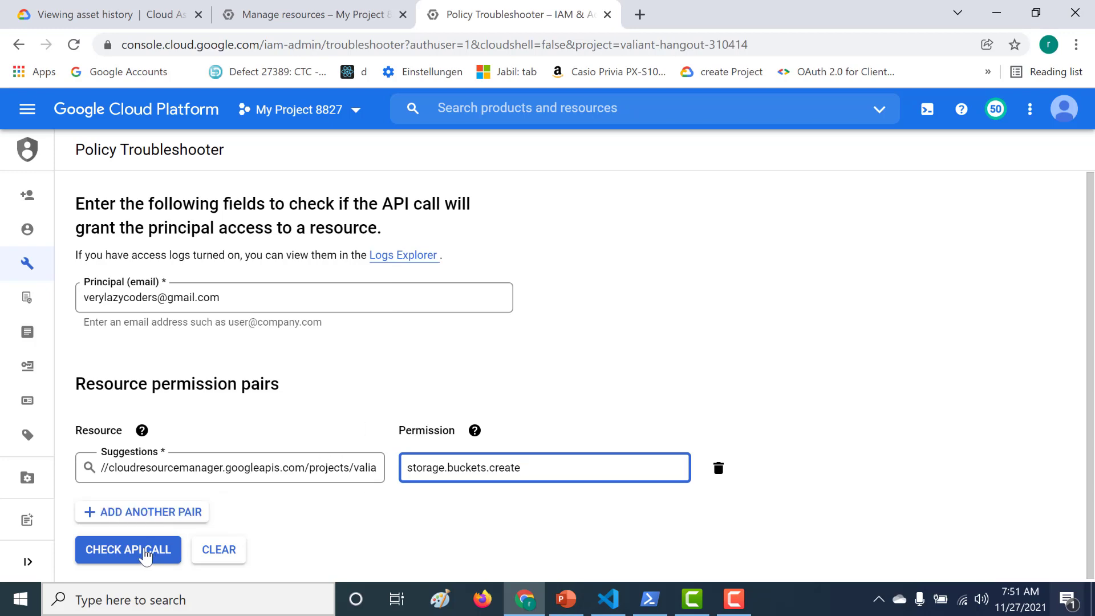
{"action": "left_click", "coordinate": [144, 552]}
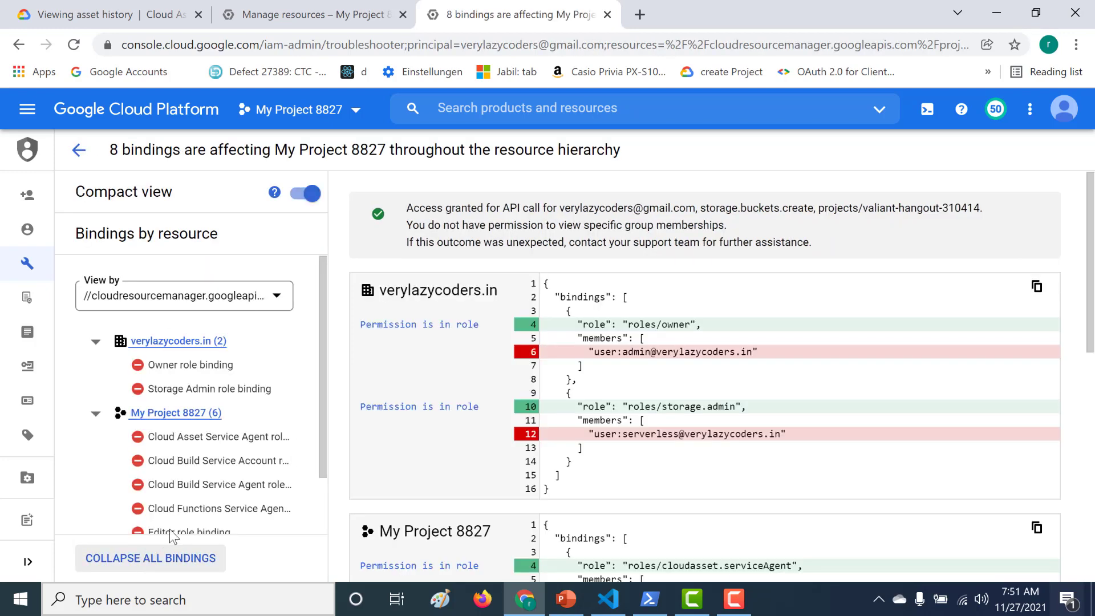
Review the Access granted result and the project's Owner role binding, then go back
{"action": "left_click_drag", "start_coordinate": [408, 207], "coordinate": [594, 206]}
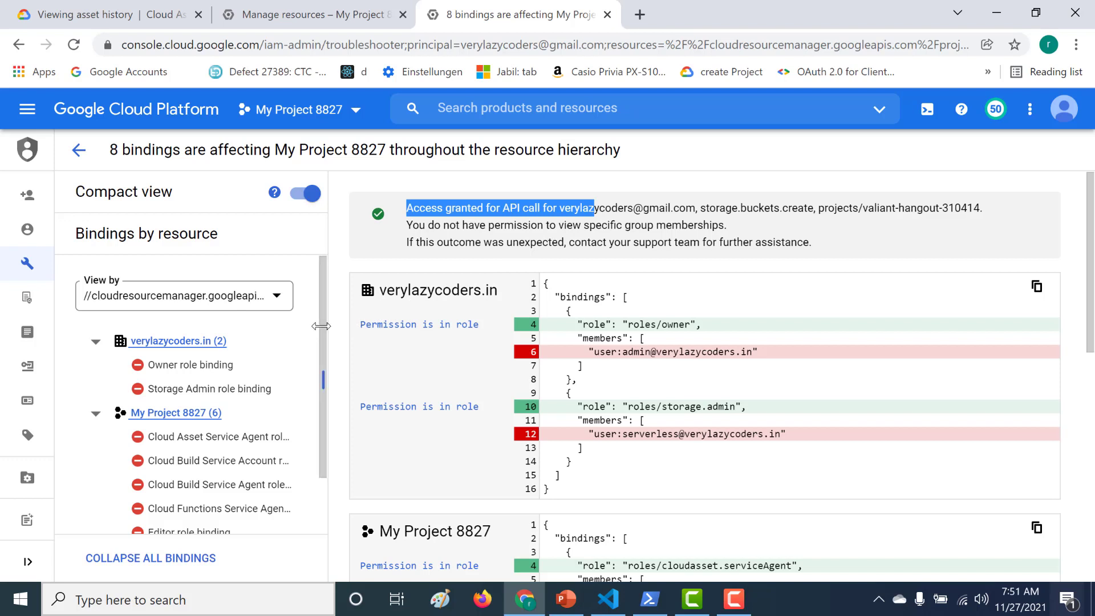
{"action": "scroll", "coordinate": [320, 328], "scroll_direction": "down", "scroll_amount": 2}
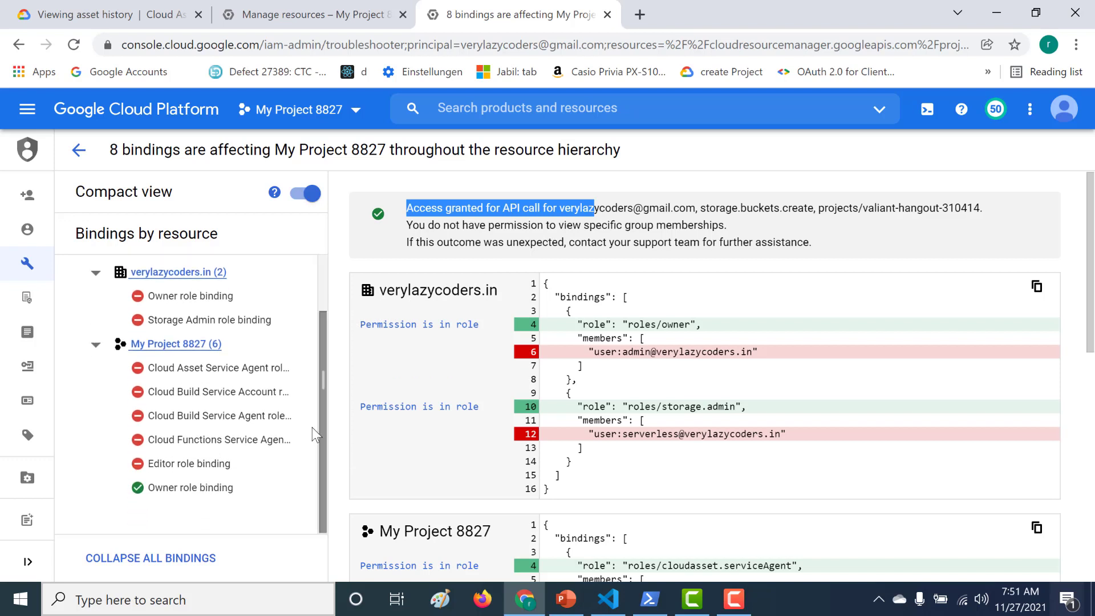
{"action": "left_click", "coordinate": [200, 486]}
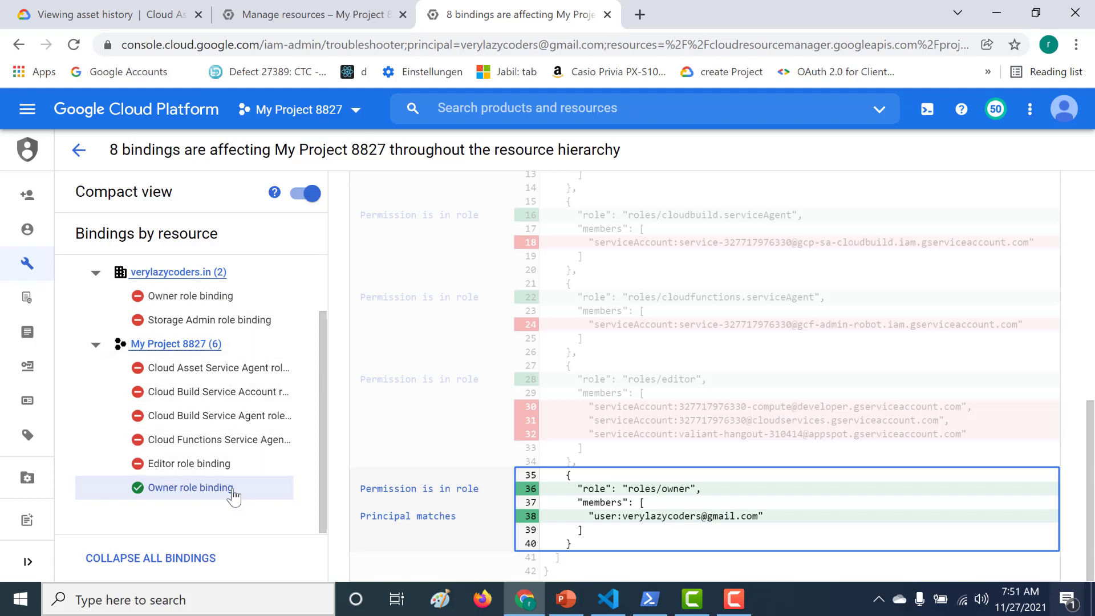
{"action": "left_click", "coordinate": [78, 150]}
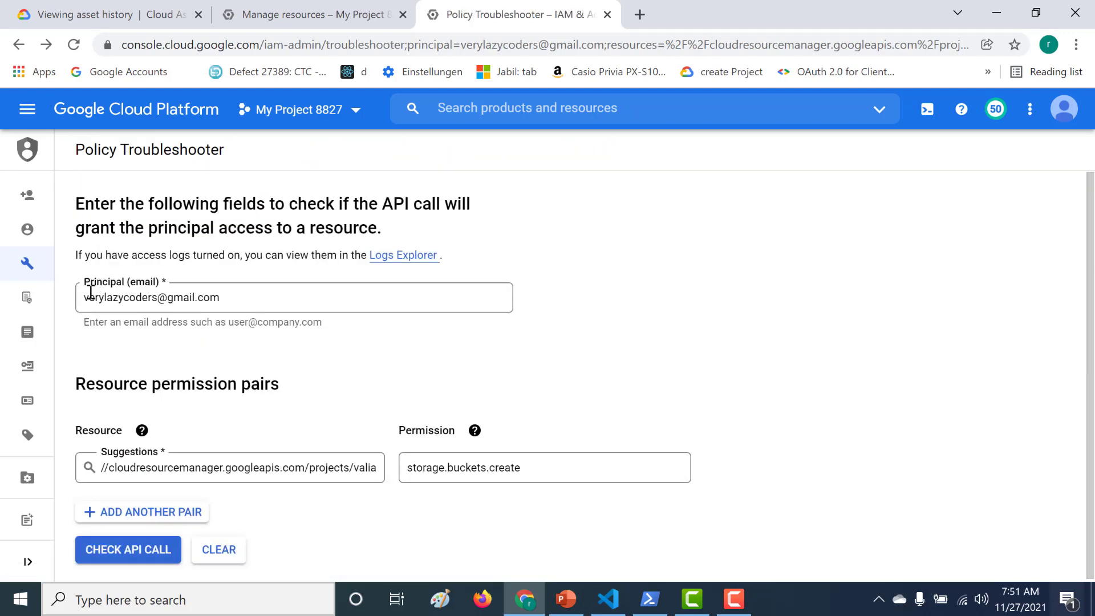
Swap the principal to the second user's suggested address and rerun the storage.buckets.create check
{"action": "left_click_drag", "start_coordinate": [84, 296], "coordinate": [260, 295]}
{"action": "key", "text": "BackSpace"}
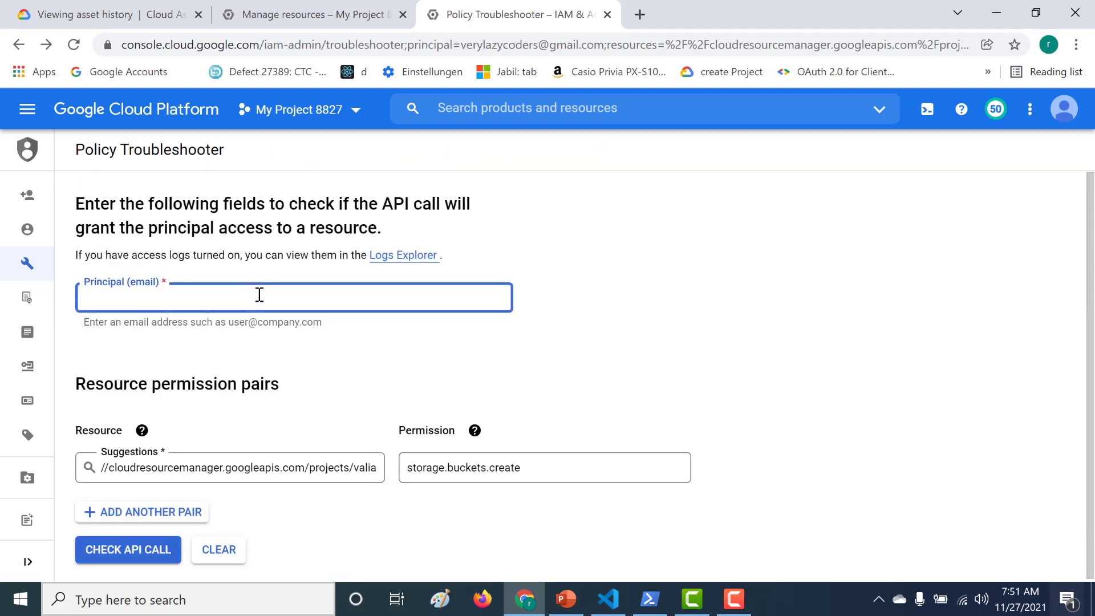
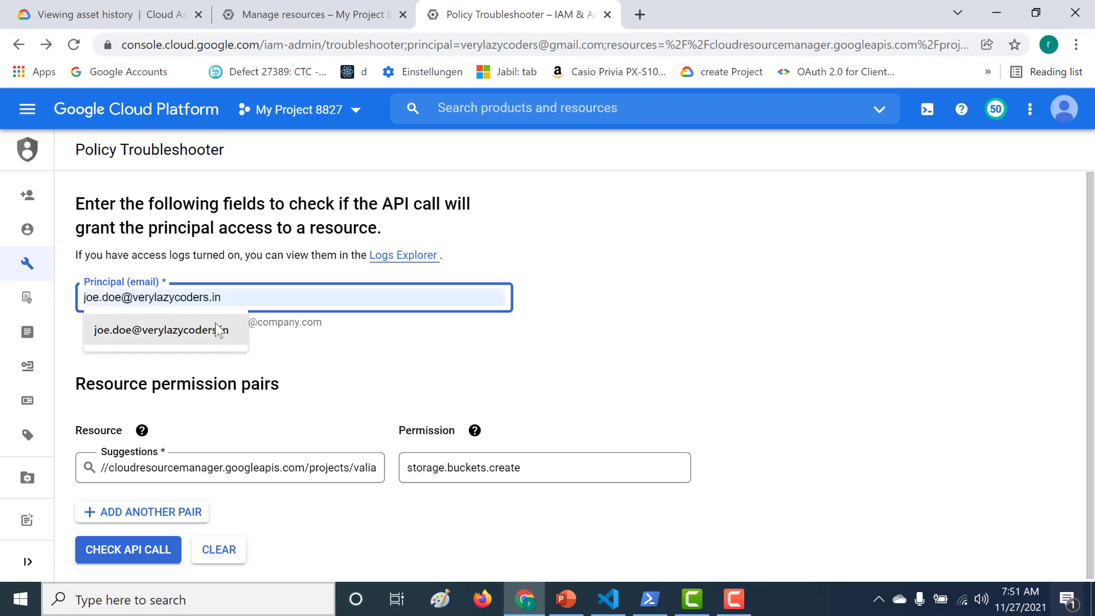
{"action": "left_click", "coordinate": [219, 328]}
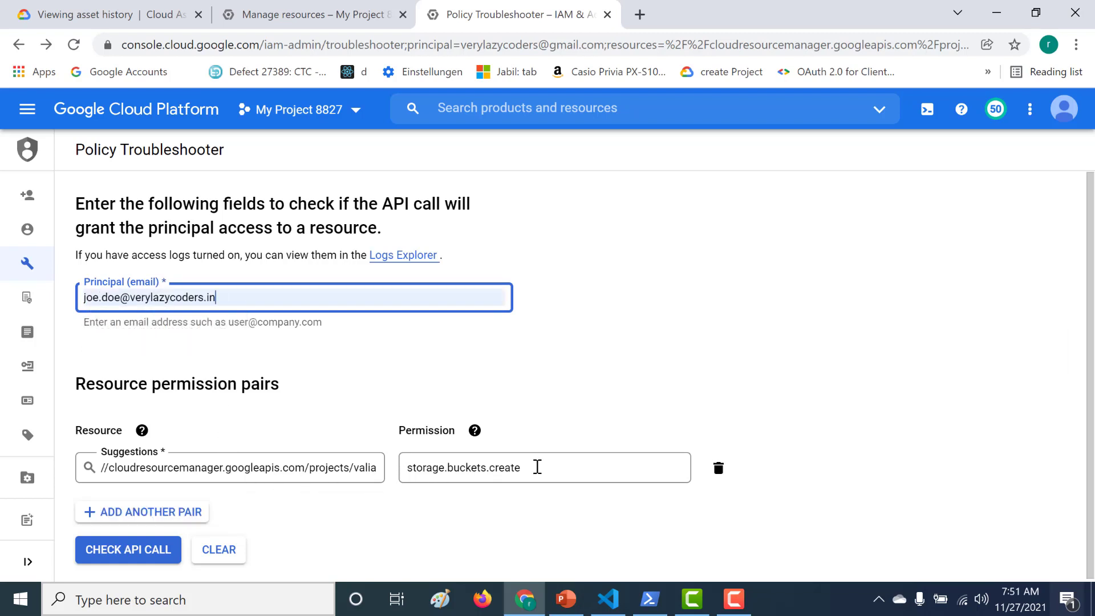
{"action": "left_click", "coordinate": [537, 466]}
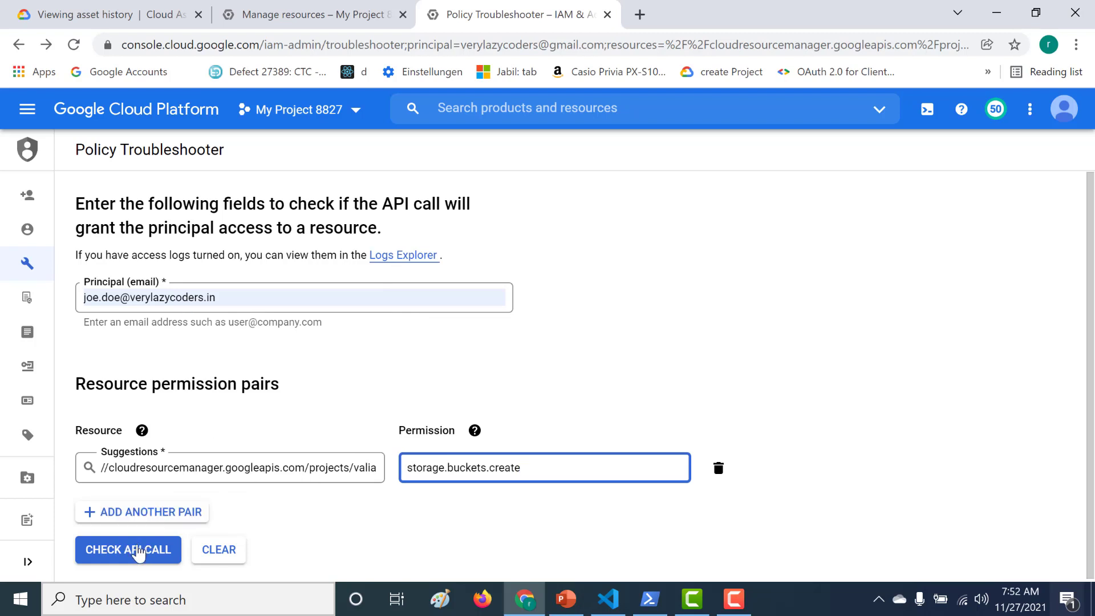
{"action": "left_click", "coordinate": [138, 551]}
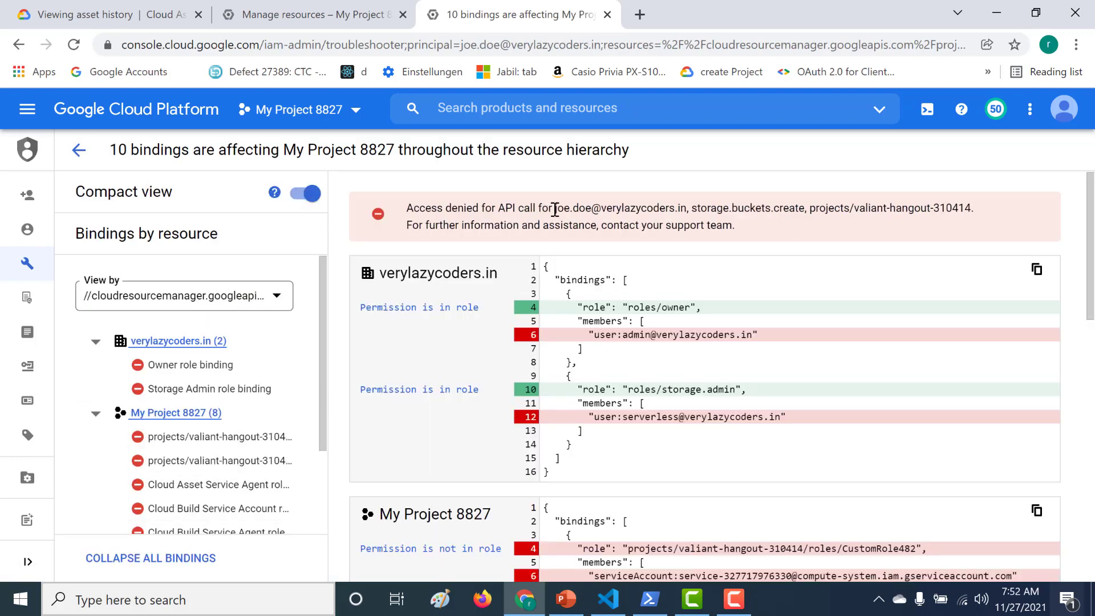
Note the Access denied result, then go to the project's Roles page via IAM & Admin
{"action": "left_click_drag", "start_coordinate": [553, 209], "coordinate": [710, 201]}
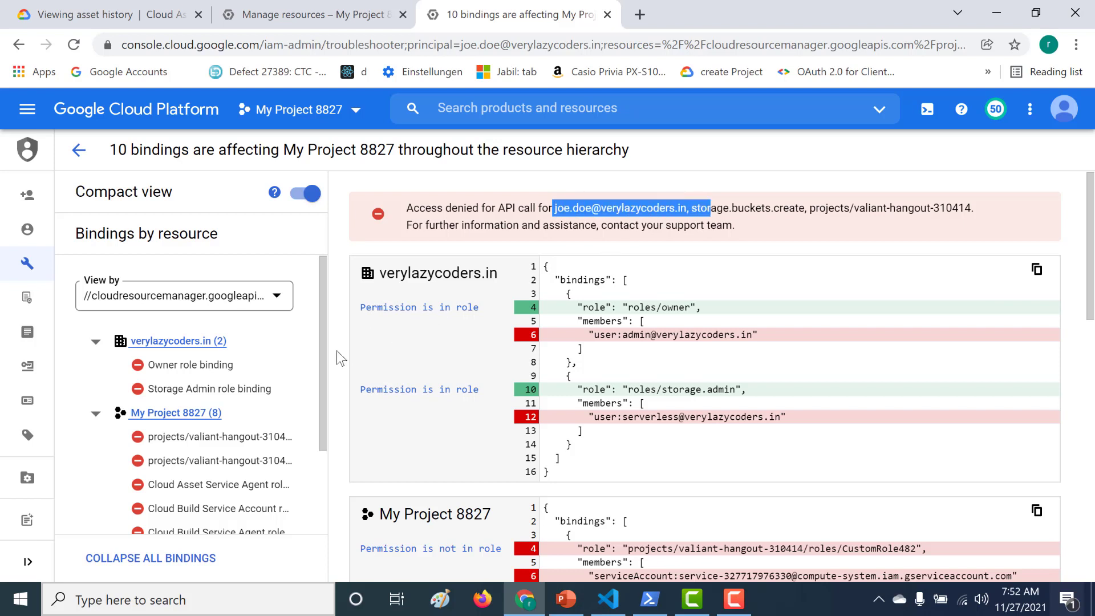
{"action": "scroll", "coordinate": [316, 373], "scroll_direction": "down", "scroll_amount": 2}
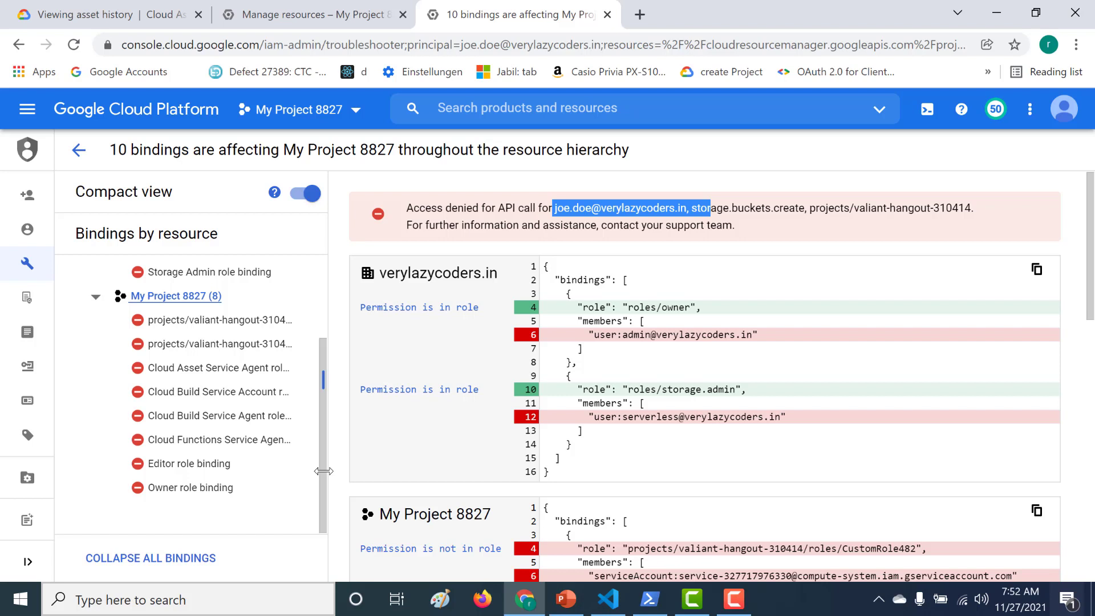
{"action": "mouse_move", "coordinate": [24, 200]}
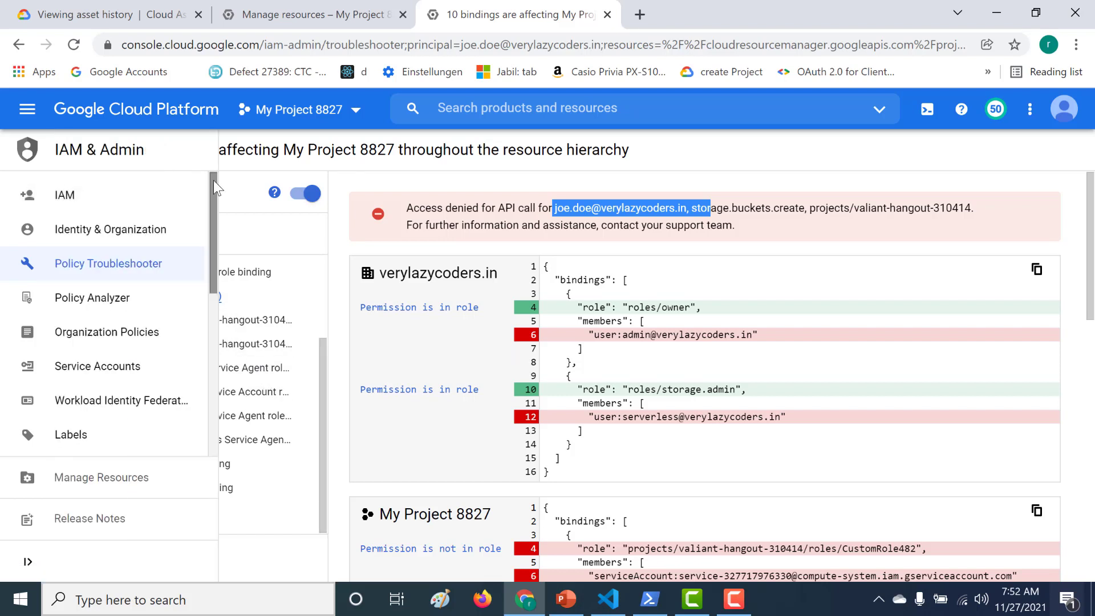
{"action": "left_click_drag", "start_coordinate": [213, 180], "coordinate": [212, 299]}
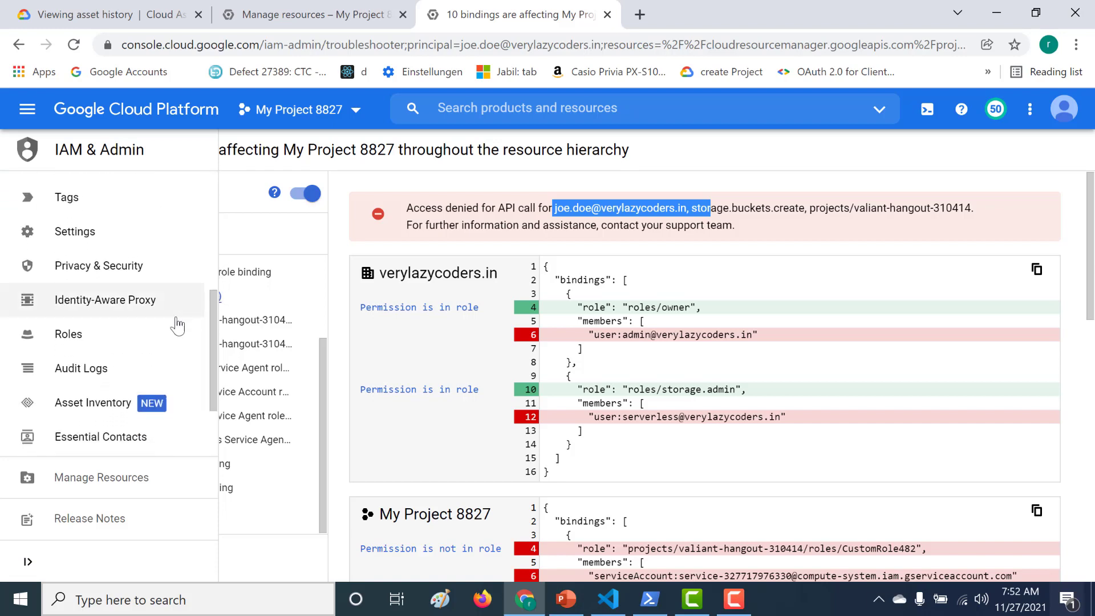
{"action": "left_click", "coordinate": [124, 335]}
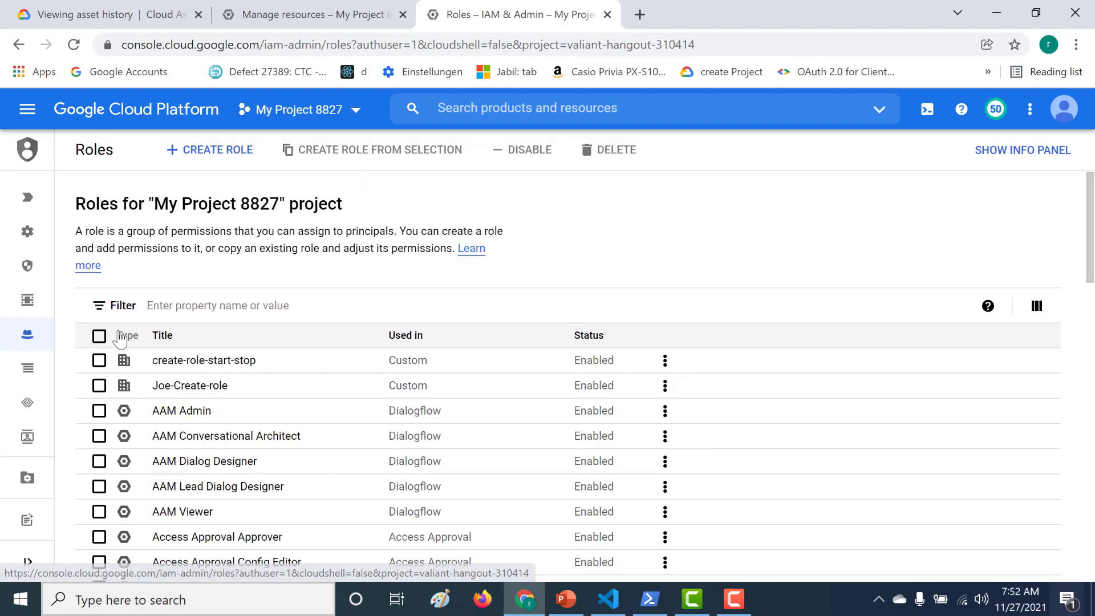
Start a new custom role titled joe-role-create-bucket
{"action": "left_click", "coordinate": [244, 155]}
{"action": "left_click", "coordinate": [242, 284]}
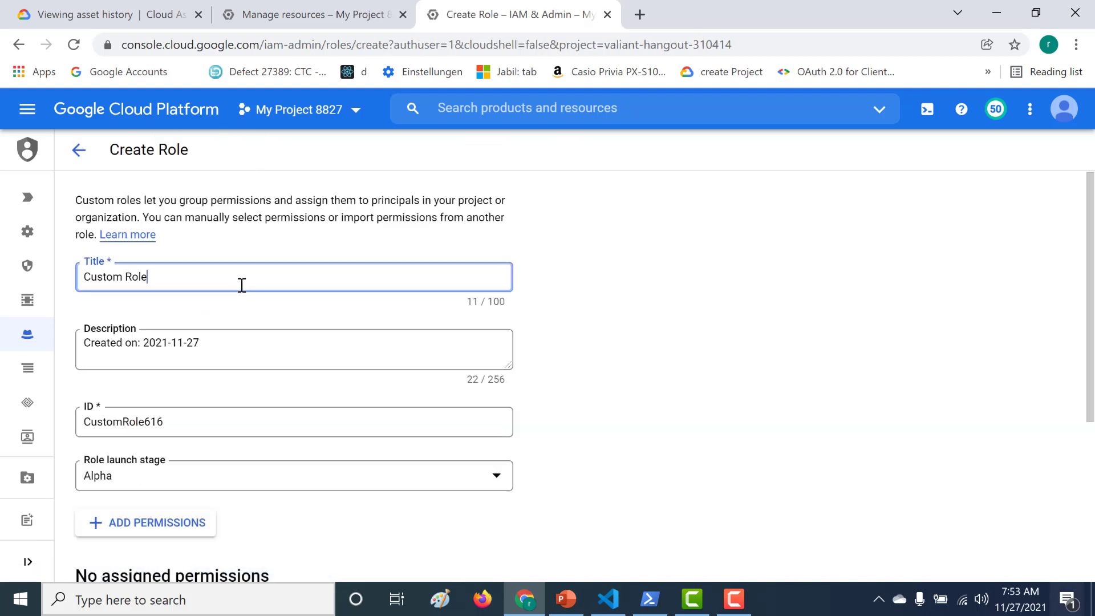
{"action": "key", "text": "BackSpace"}
{"action": "key", "text": "BackSpace"}
{"action": "key", "text": "BackSpace"}
{"action": "key", "text": "BackSpace"}
{"action": "key", "text": "BackSpace"}
{"action": "key", "text": "BackSpace"}
{"action": "key", "text": "BackSpace"}
{"action": "key", "text": "BackSpace"}
{"action": "key", "text": "BackSpace"}
{"action": "key", "text": "BackSpace"}
{"action": "key", "text": "BackSpace"}
{"action": "type", "text": "joe"}
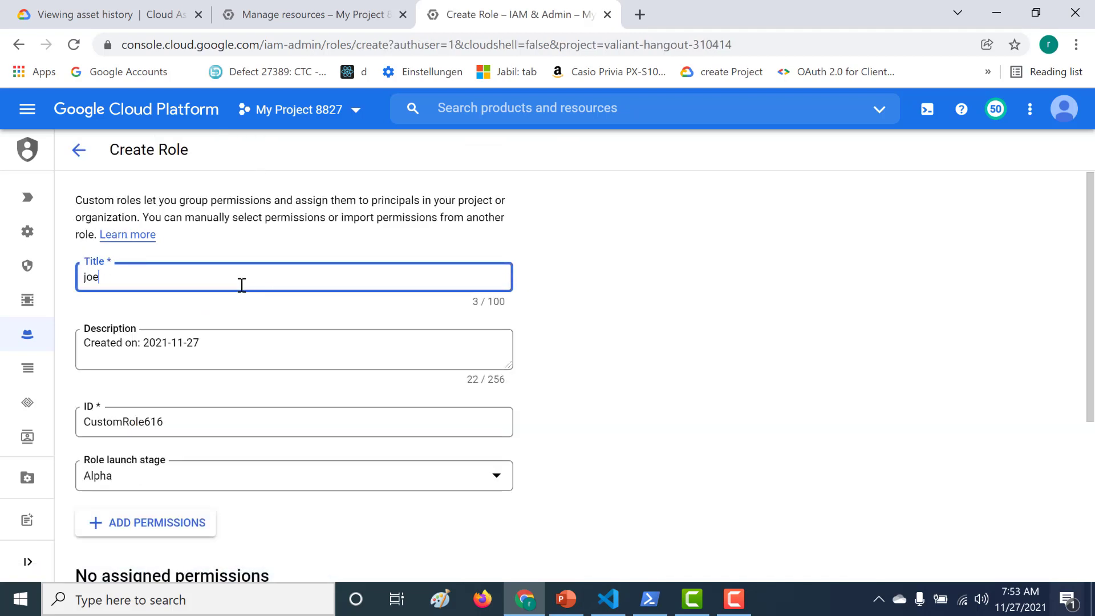
{"action": "type", "text": "-role-create-bucket"}
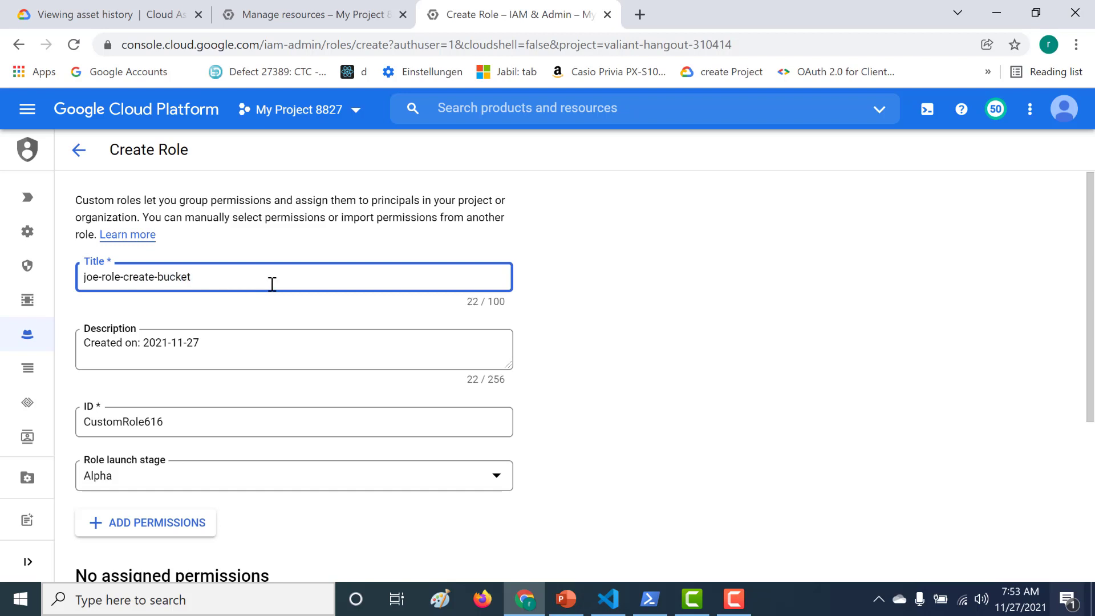
{"action": "left_click", "coordinate": [488, 245]}
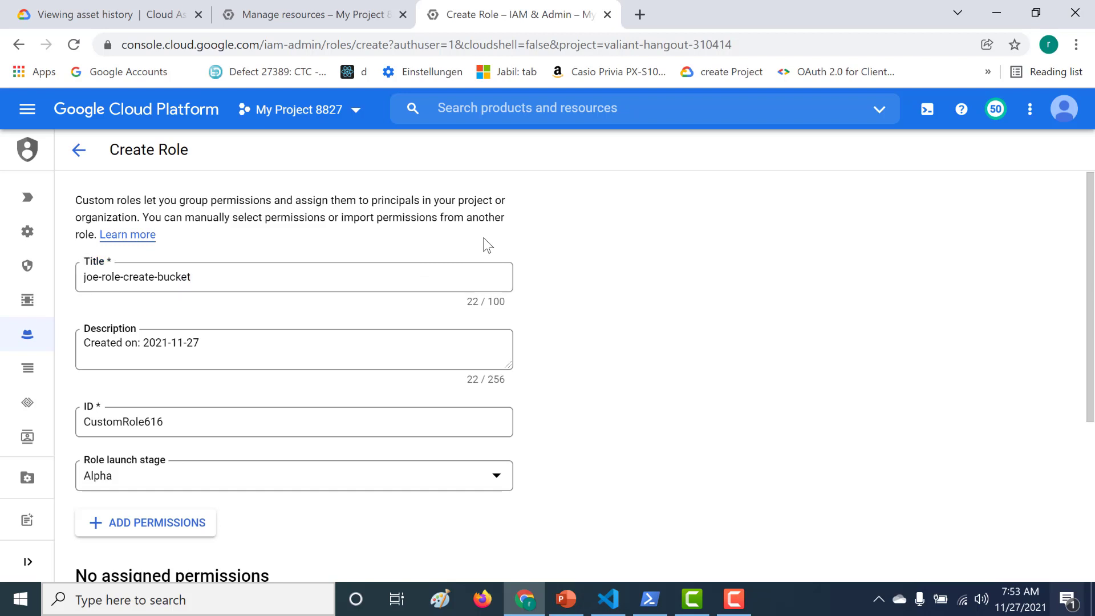
Set the role launch stage to General Availability and bring up the permissions list
{"action": "left_click_drag", "start_coordinate": [1091, 236], "coordinate": [1068, 335]}
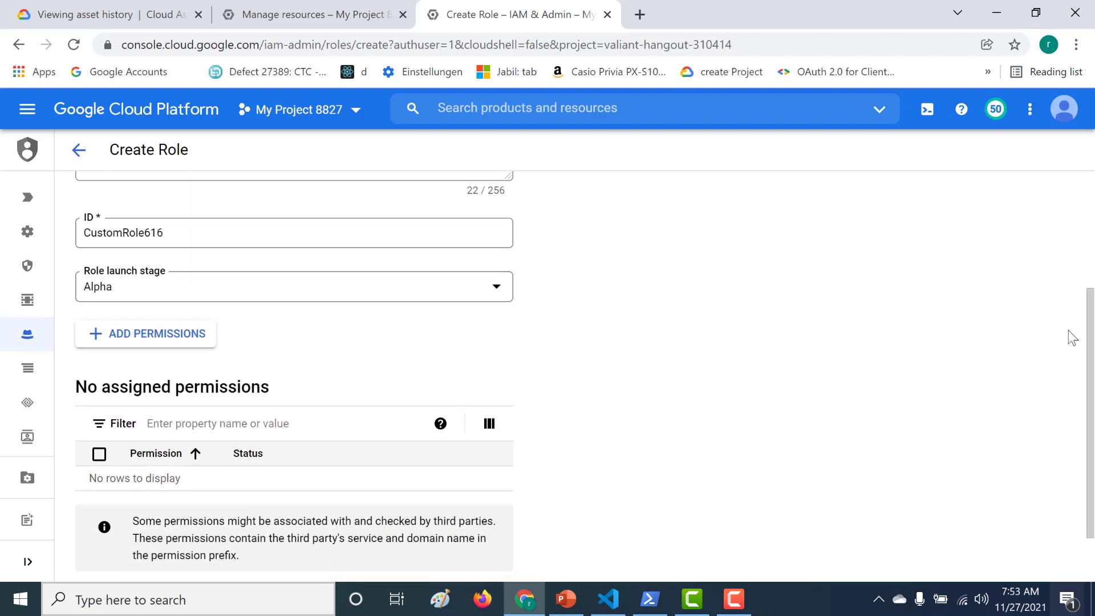
{"action": "left_click", "coordinate": [386, 286]}
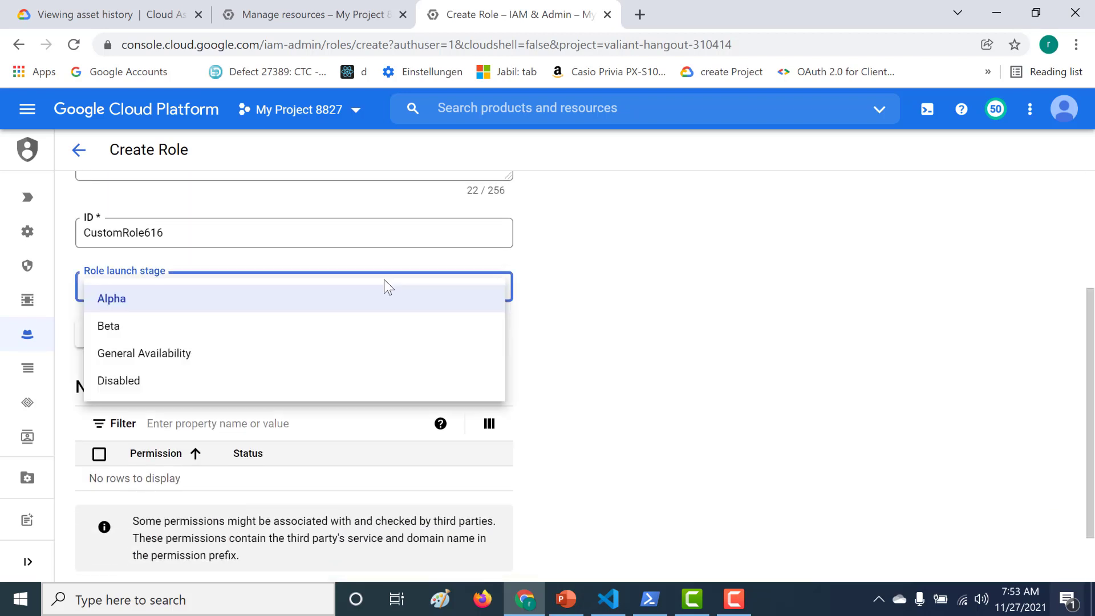
{"action": "left_click", "coordinate": [293, 352]}
{"action": "left_click", "coordinate": [121, 337]}
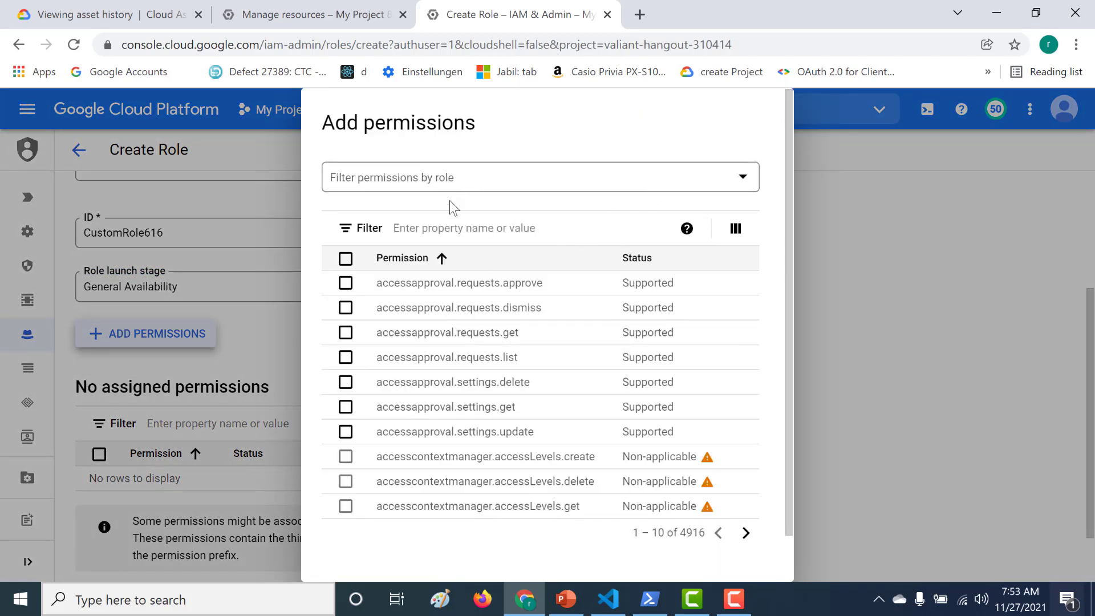
Add storage.buckets.create to the role and create it
{"action": "left_click", "coordinate": [456, 228]}
{"action": "type", "text": "Permission:storage."}
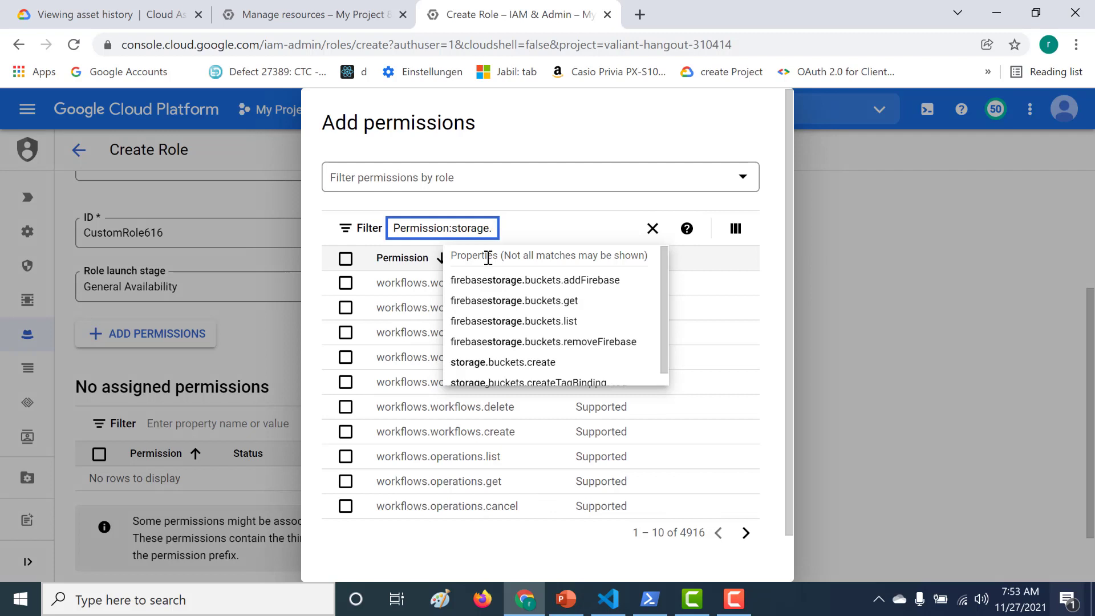
{"action": "left_click", "coordinate": [514, 362]}
{"action": "left_click", "coordinate": [616, 391]}
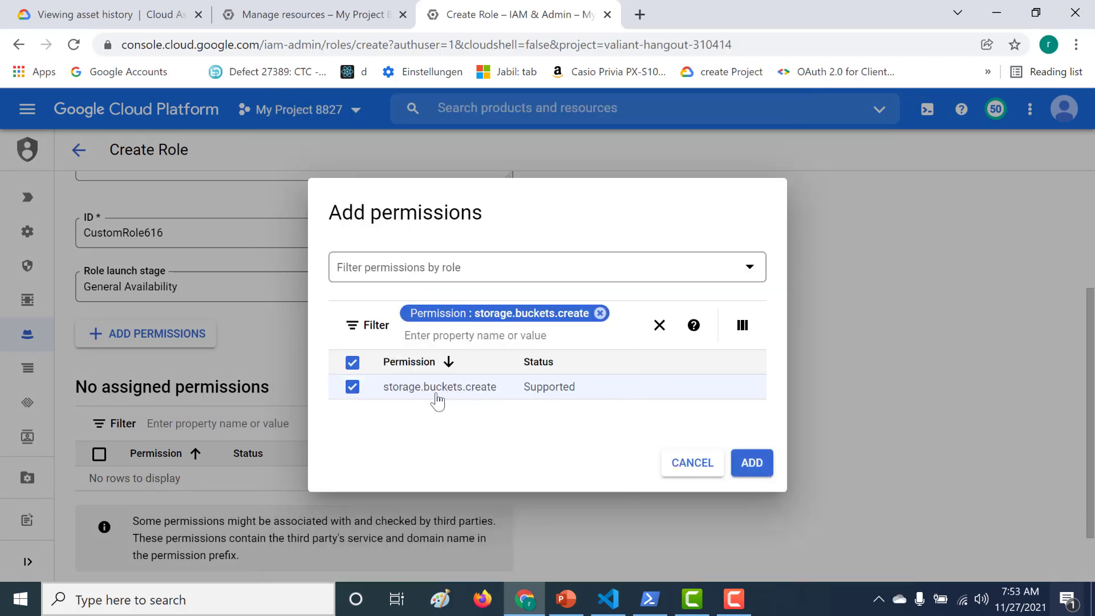
{"action": "left_click", "coordinate": [740, 457]}
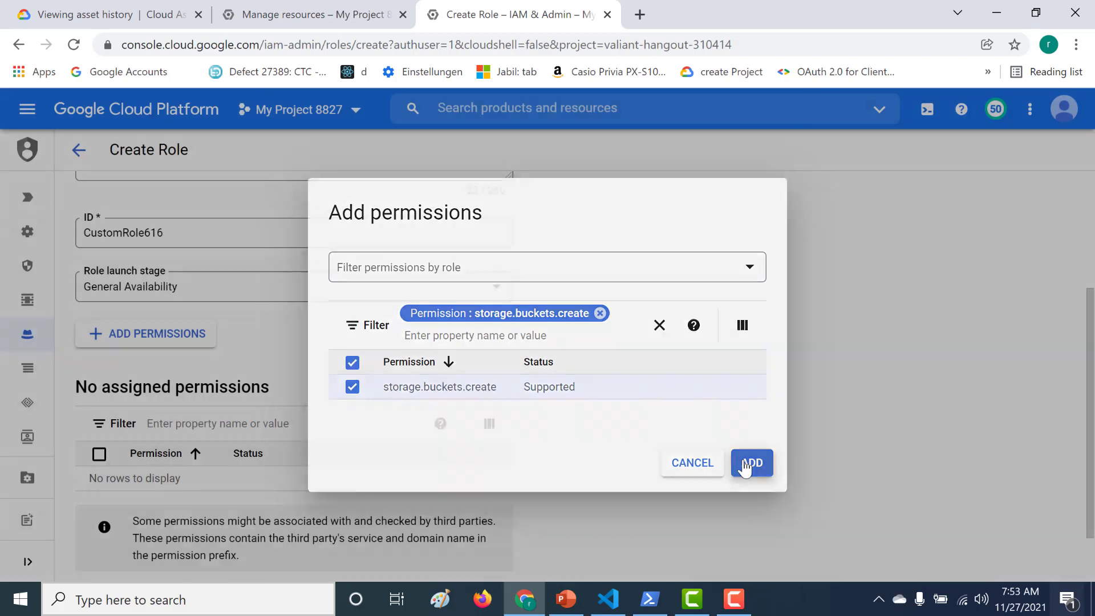
{"action": "scroll", "coordinate": [747, 467], "scroll_direction": "down", "scroll_amount": 2}
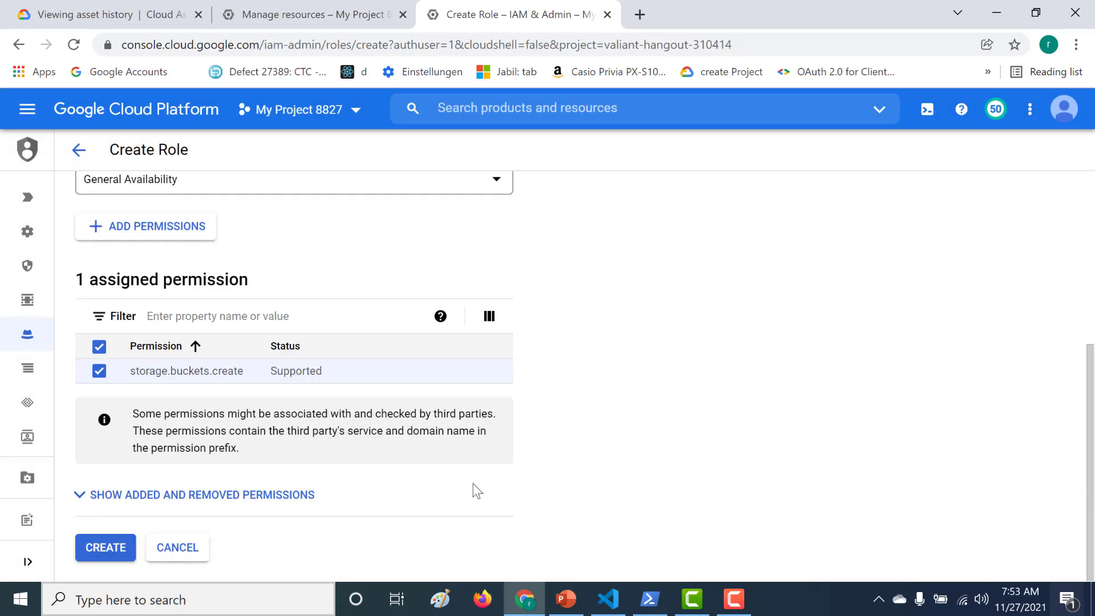
{"action": "left_click", "coordinate": [91, 560]}
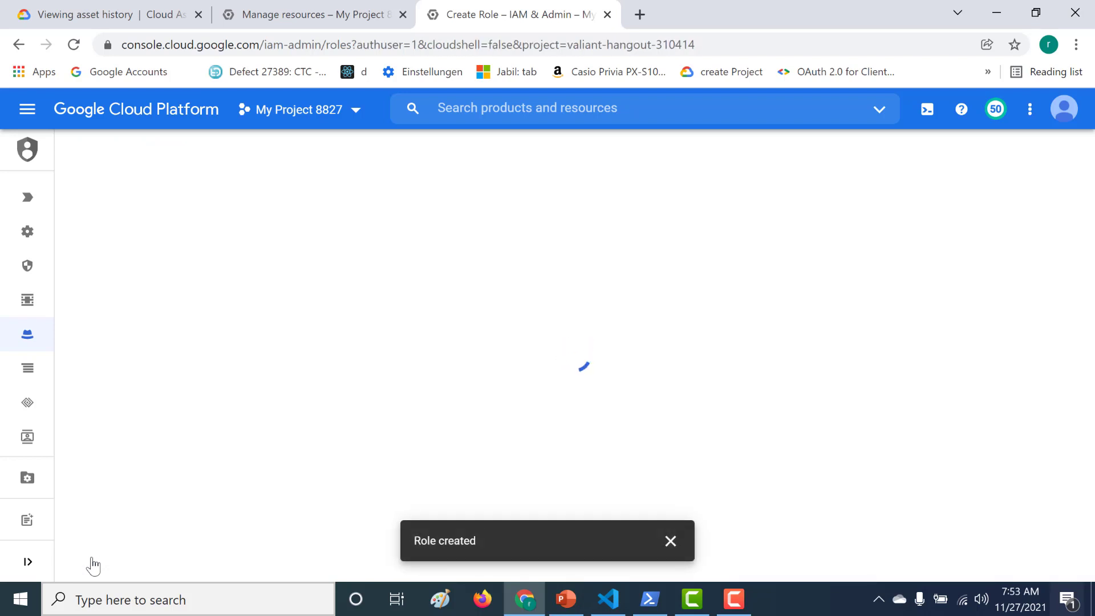
Open the project's IAM page and scroll the principals table to find the user's row
{"action": "mouse_move", "coordinate": [66, 242]}
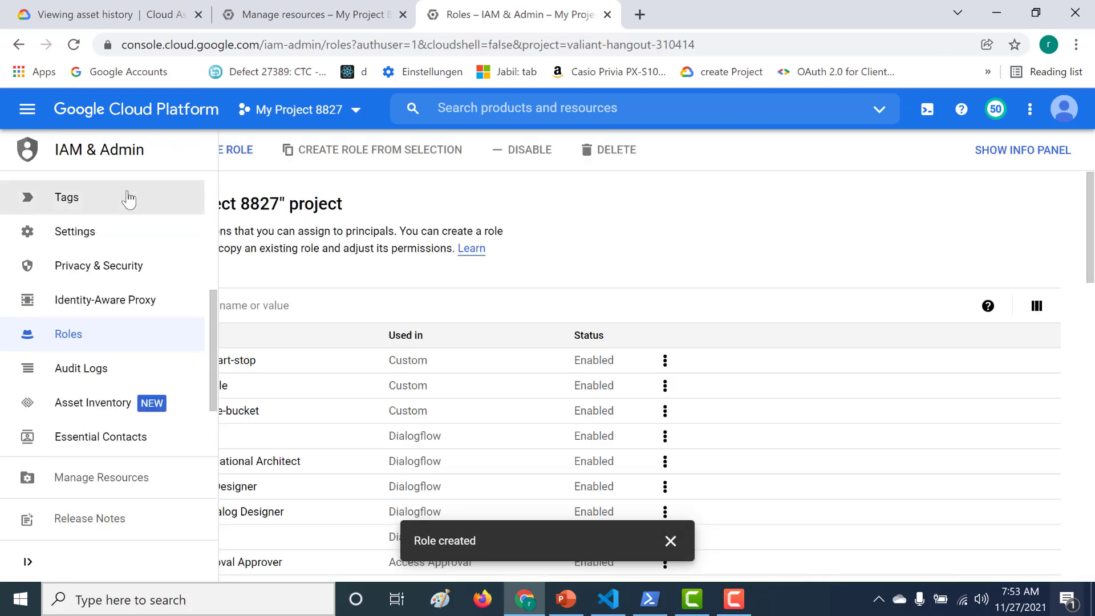
{"action": "scroll", "coordinate": [214, 175], "scroll_direction": "up", "scroll_amount": 4}
{"action": "scroll", "coordinate": [205, 179], "scroll_direction": "up", "scroll_amount": 2}
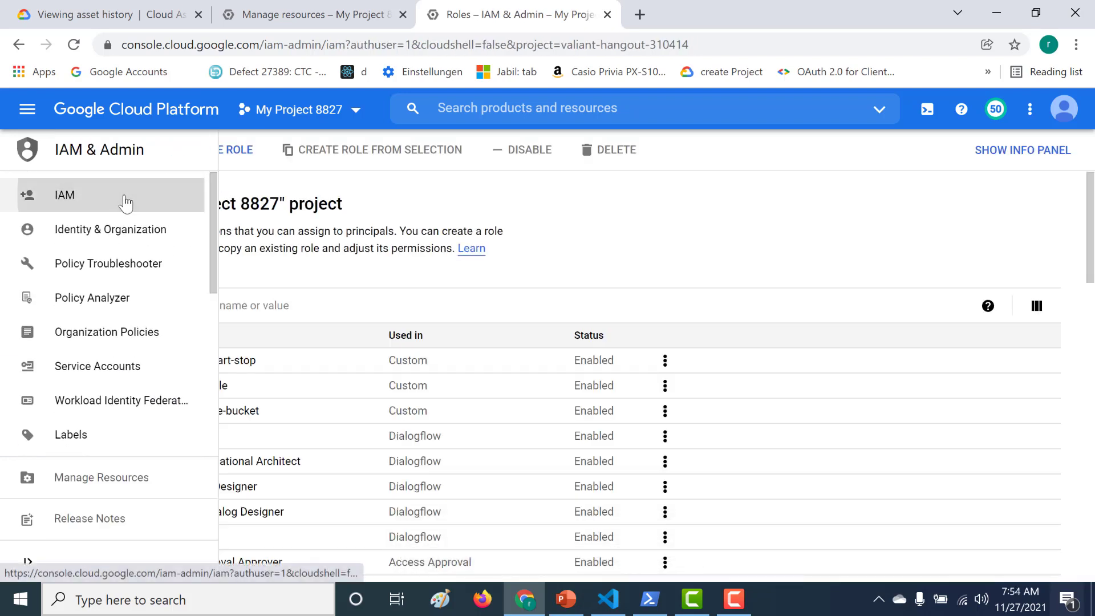
{"action": "left_click", "coordinate": [125, 197]}
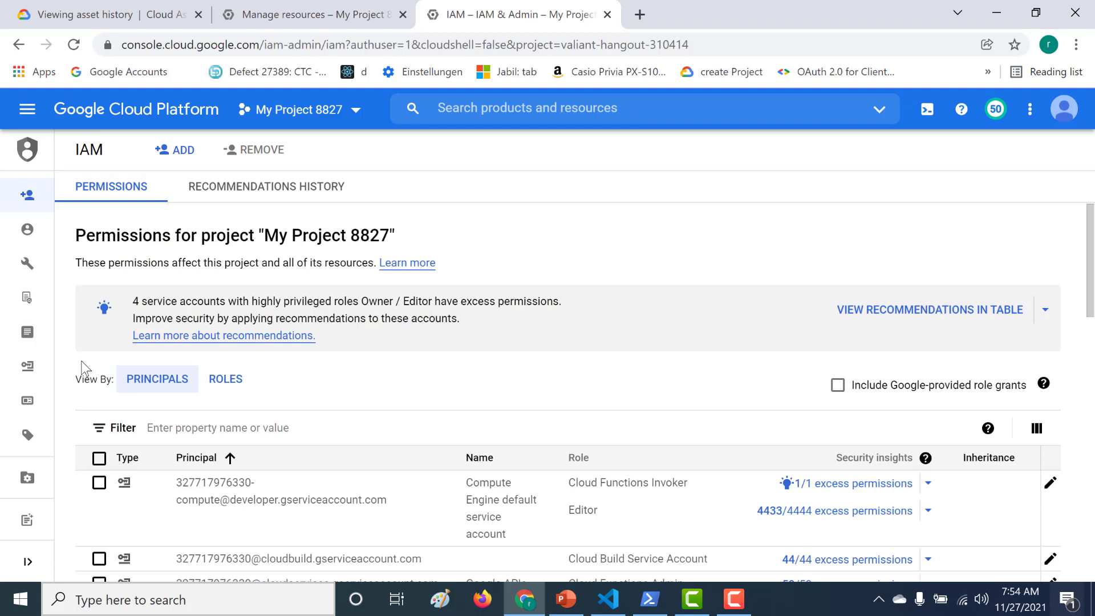
{"action": "scroll", "coordinate": [82, 367], "scroll_direction": "down", "scroll_amount": 15}
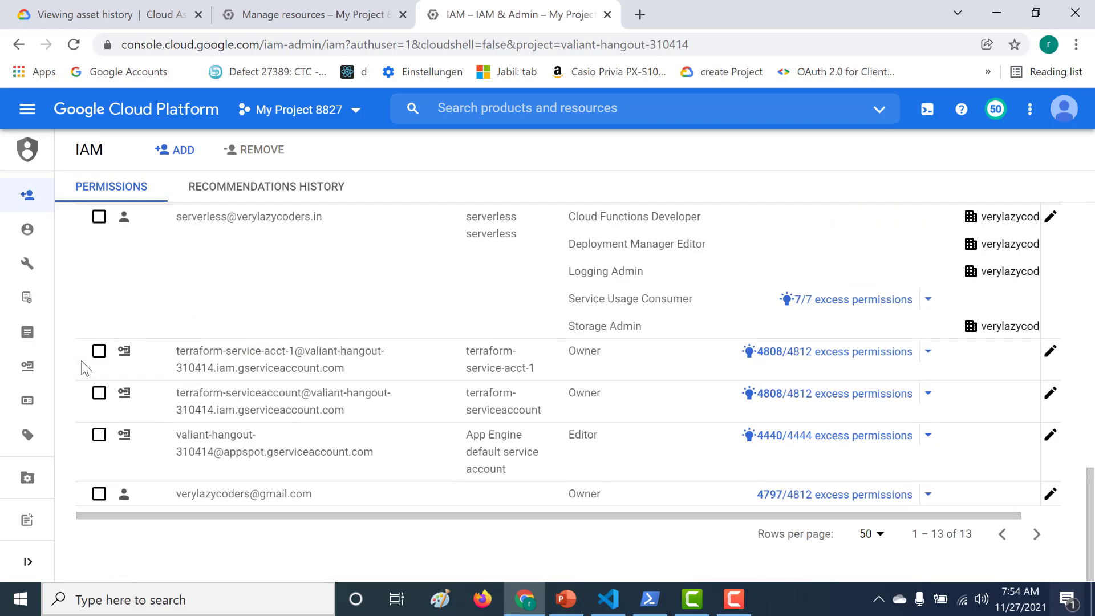
{"action": "scroll", "coordinate": [84, 368], "scroll_direction": "up", "scroll_amount": 6}
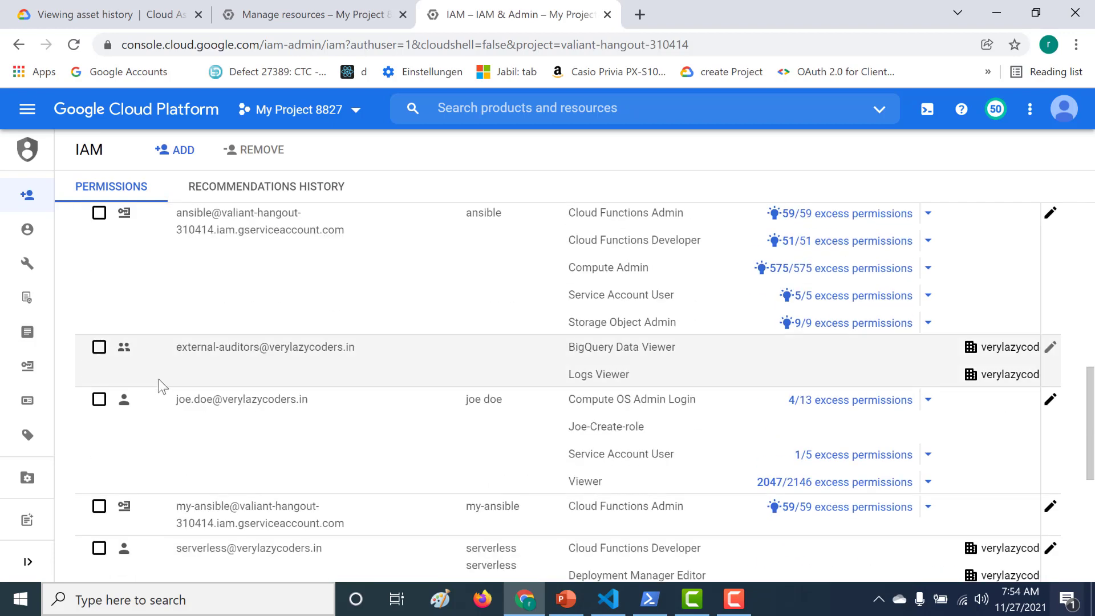
Add the custom role joe-role-create-bucket to the user's existing roles and save the policy
{"action": "left_click", "coordinate": [1050, 400]}
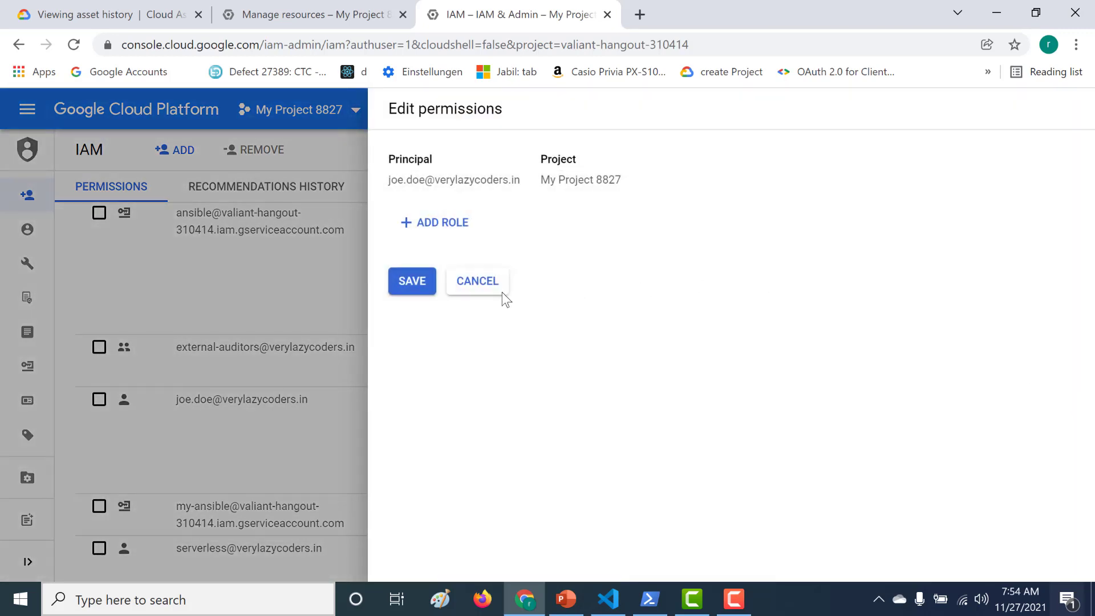
{"action": "left_click", "coordinate": [442, 535]}
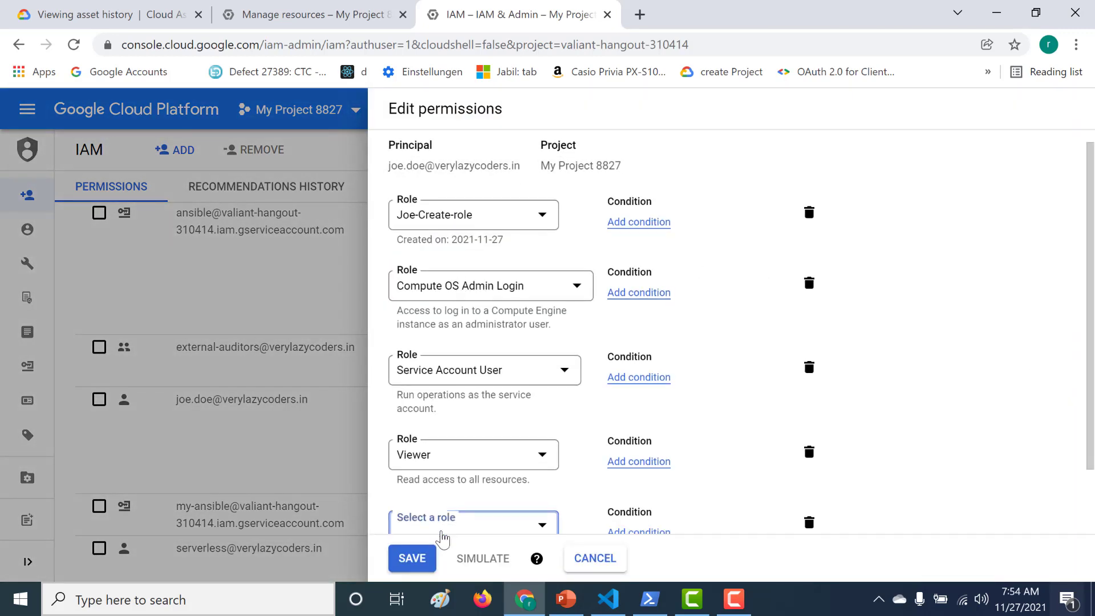
{"action": "left_click", "coordinate": [447, 531]}
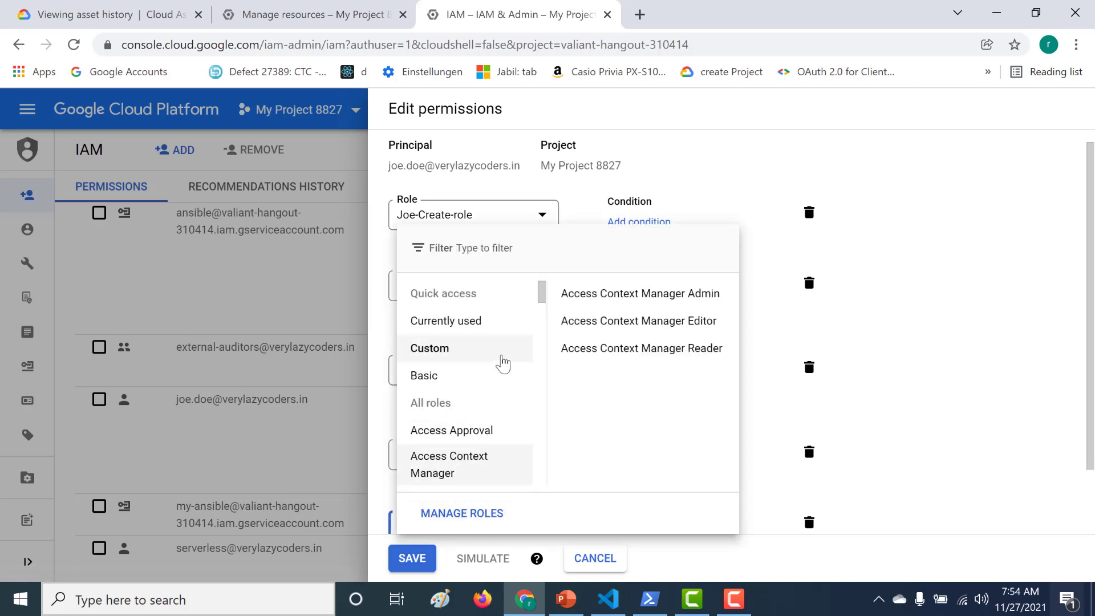
{"action": "mouse_move", "coordinate": [502, 363]}
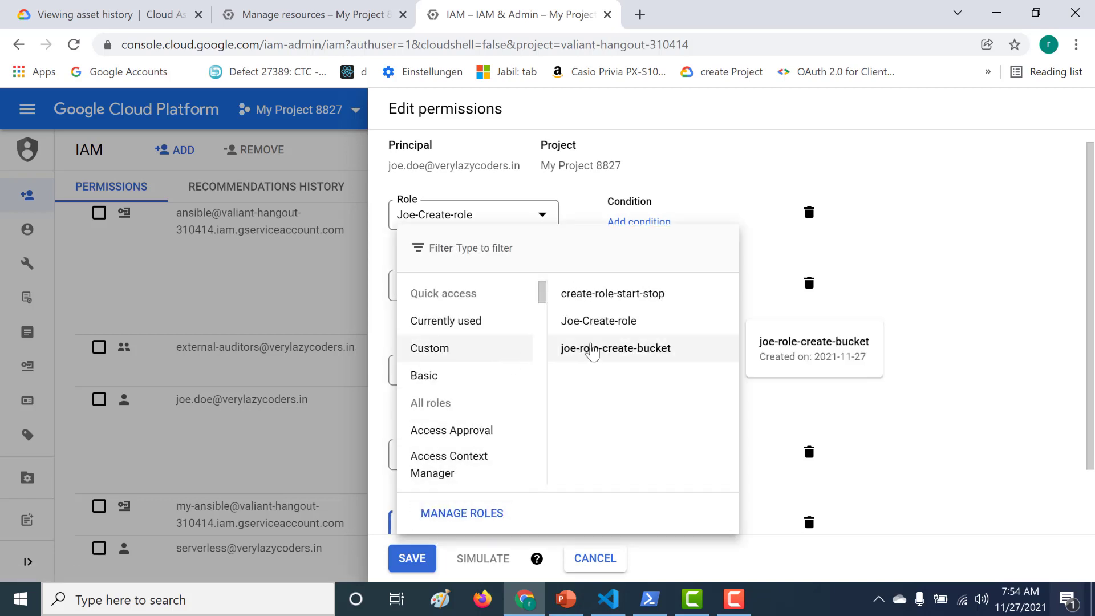
{"action": "left_click", "coordinate": [593, 349]}
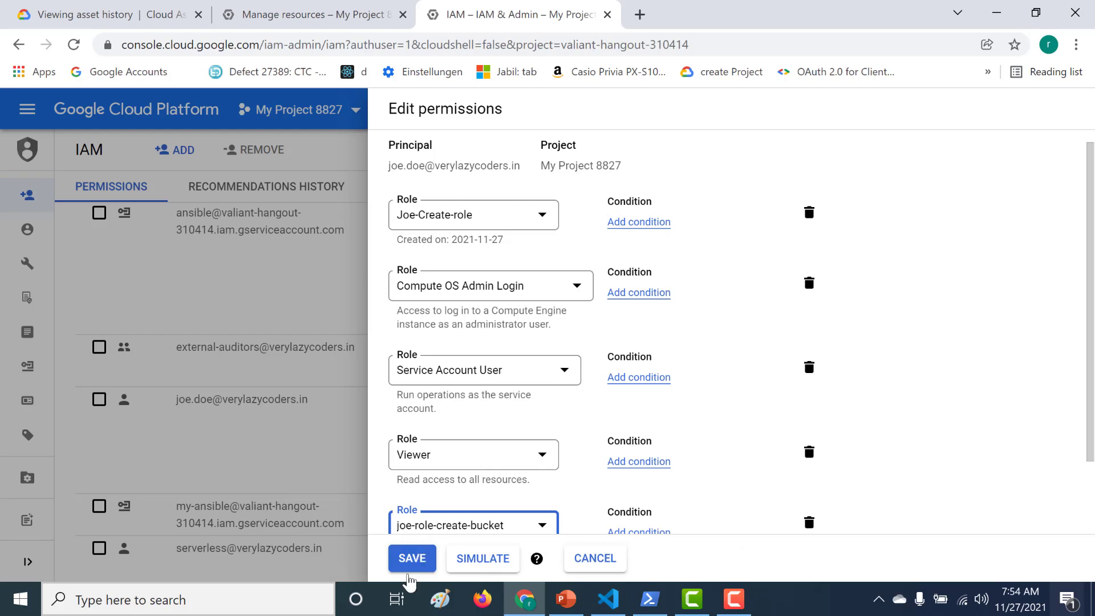
{"action": "left_click", "coordinate": [413, 559]}
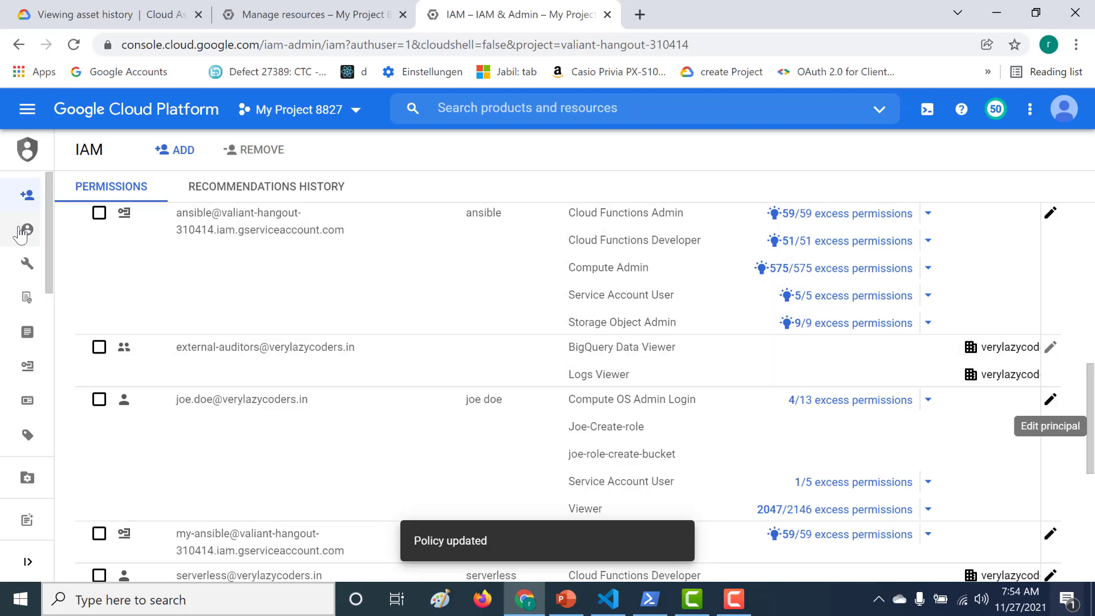
In Policy Troubleshooter, set the user's e-mail as principal and My Project 8827 as the resource
{"action": "mouse_move", "coordinate": [28, 230]}
{"action": "left_click", "coordinate": [81, 264]}
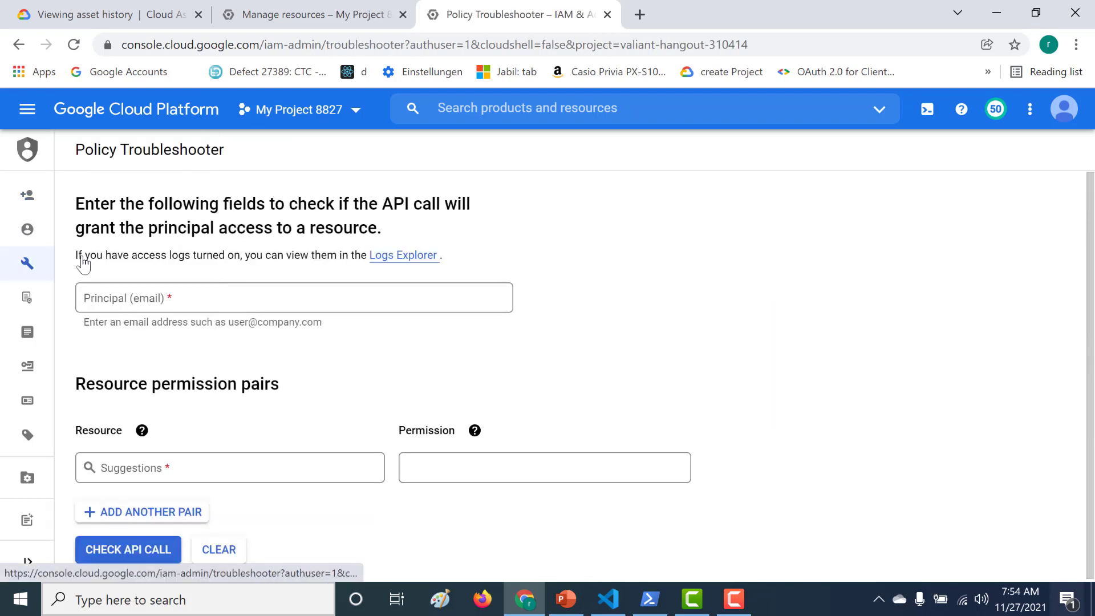
{"action": "left_click", "coordinate": [150, 294]}
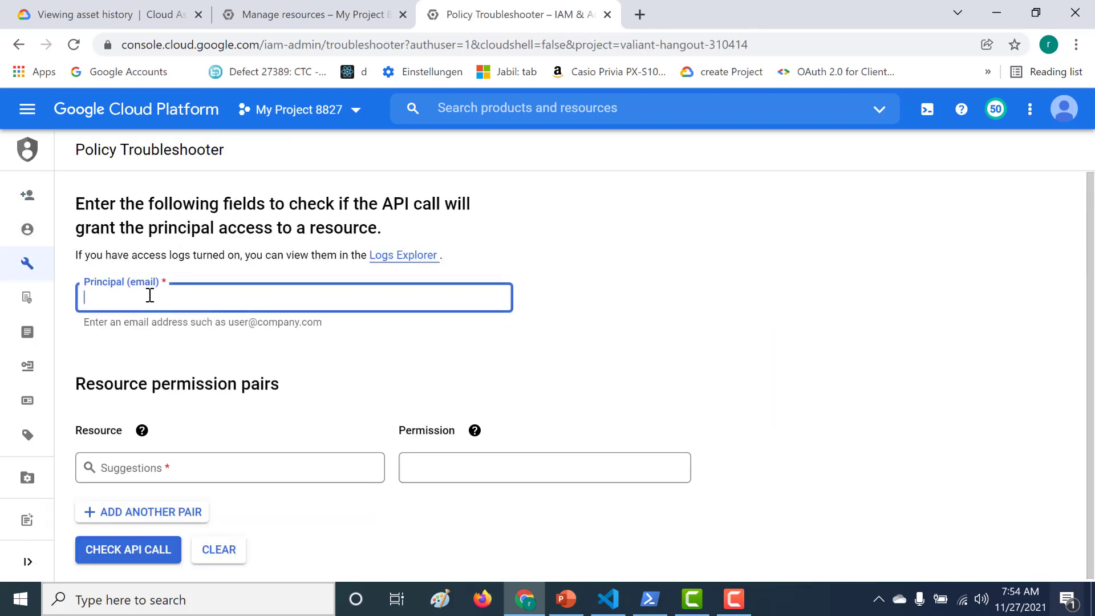
{"action": "left_click", "coordinate": [151, 329]}
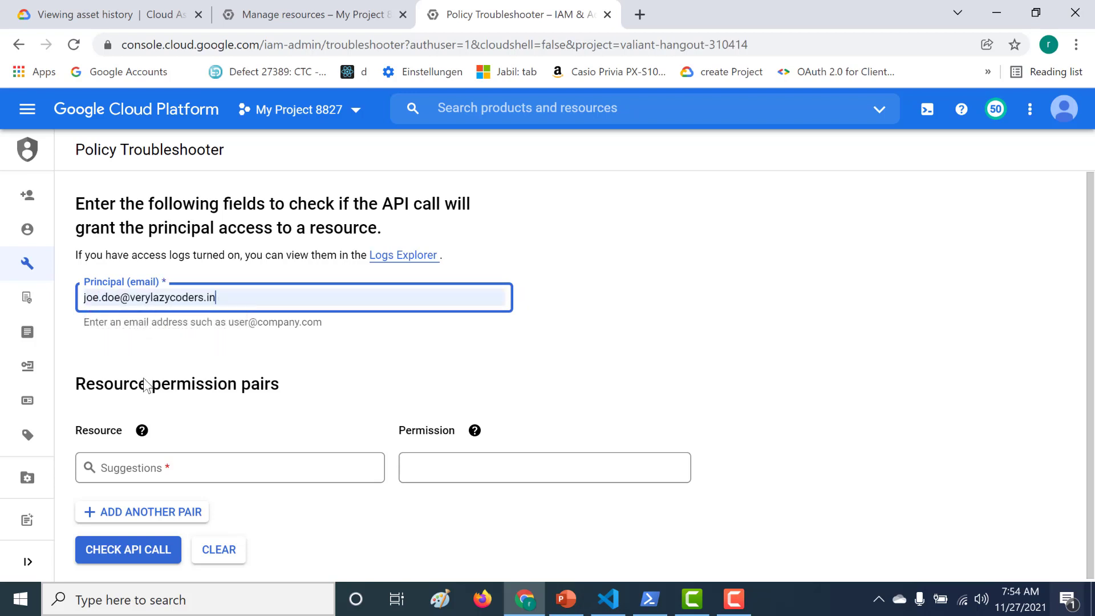
{"action": "left_click", "coordinate": [120, 478]}
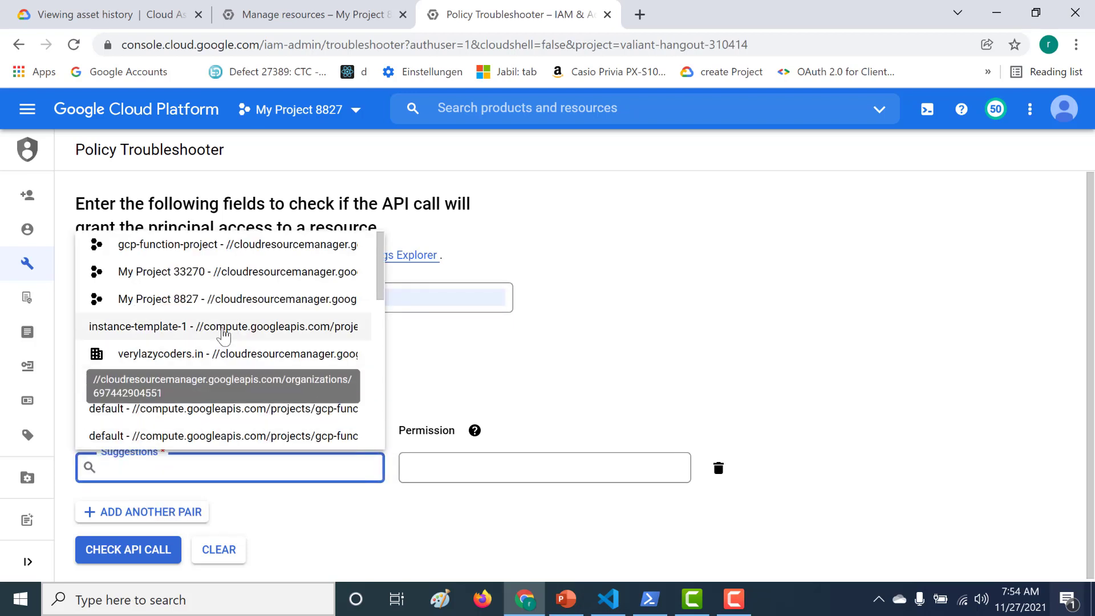
{"action": "left_click", "coordinate": [251, 289]}
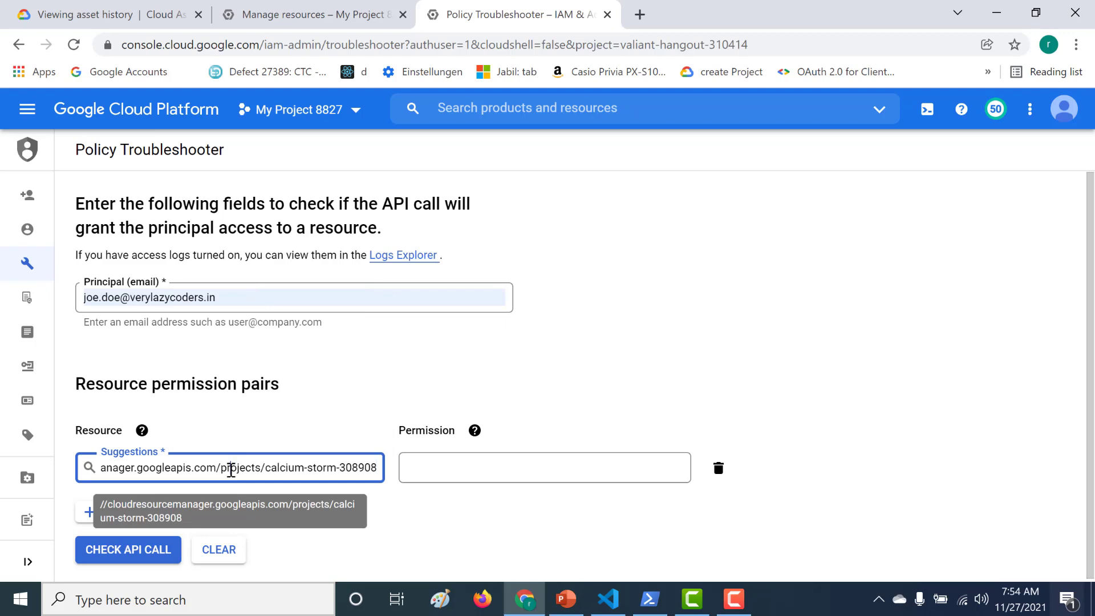
{"action": "triple_click", "coordinate": [231, 468]}
{"action": "key", "text": "BackSpace"}
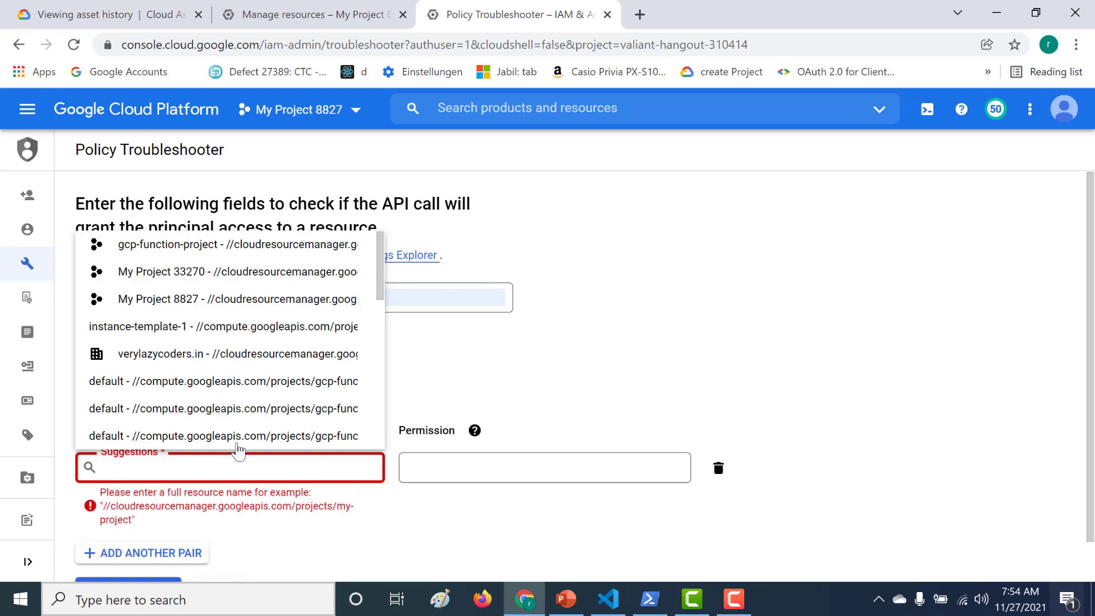
{"action": "left_click", "coordinate": [276, 298]}
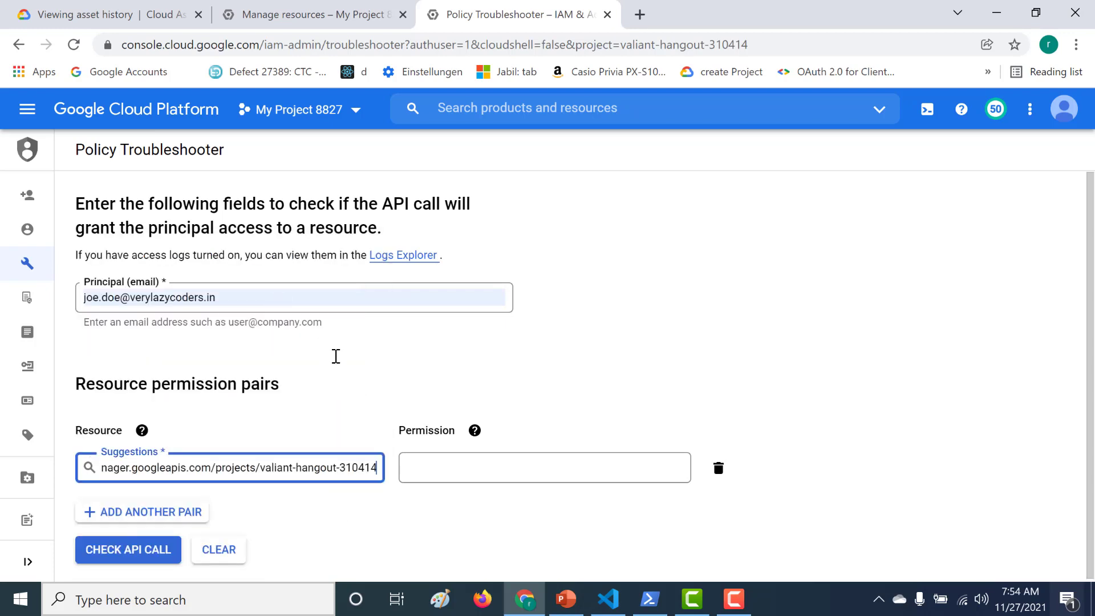
Check whether that principal has the storage.buckets.create permission on the project
{"action": "left_click", "coordinate": [460, 470]}
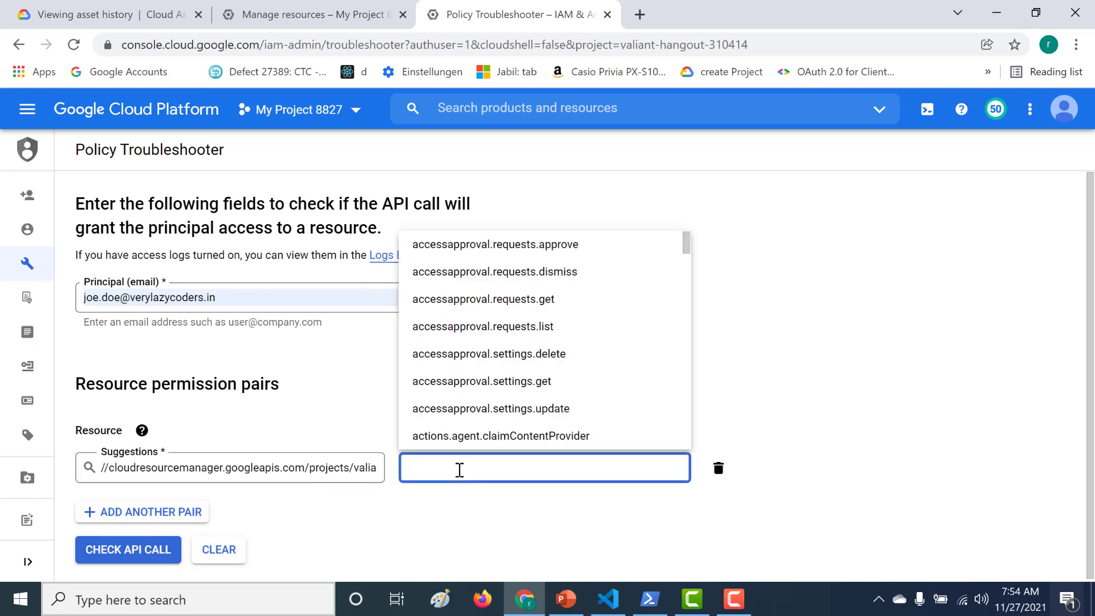
{"action": "type", "text": "sto"}
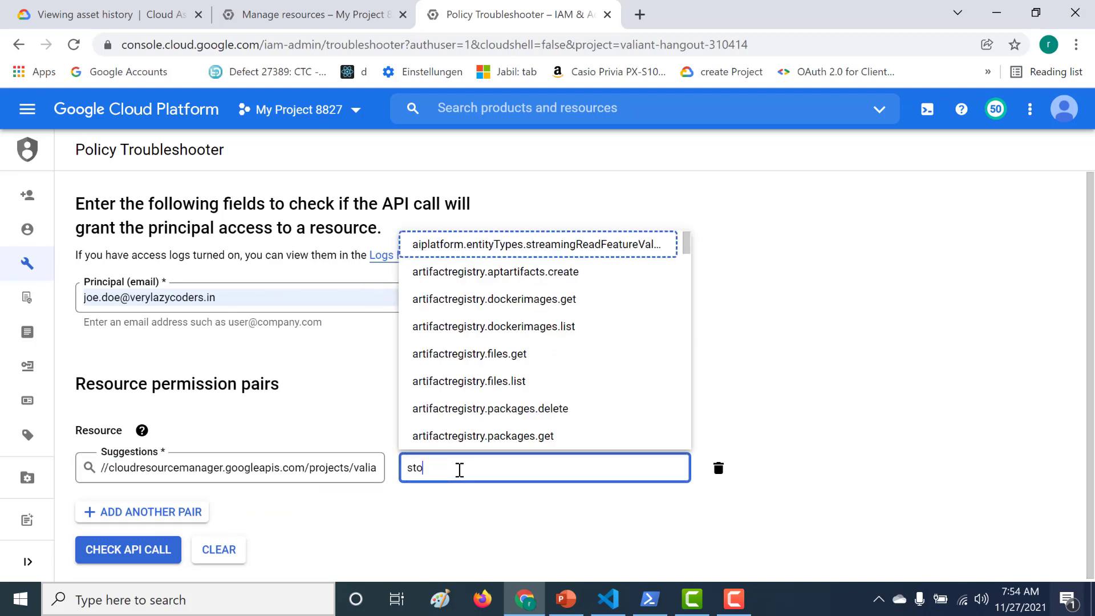
{"action": "type", "text": "rage."}
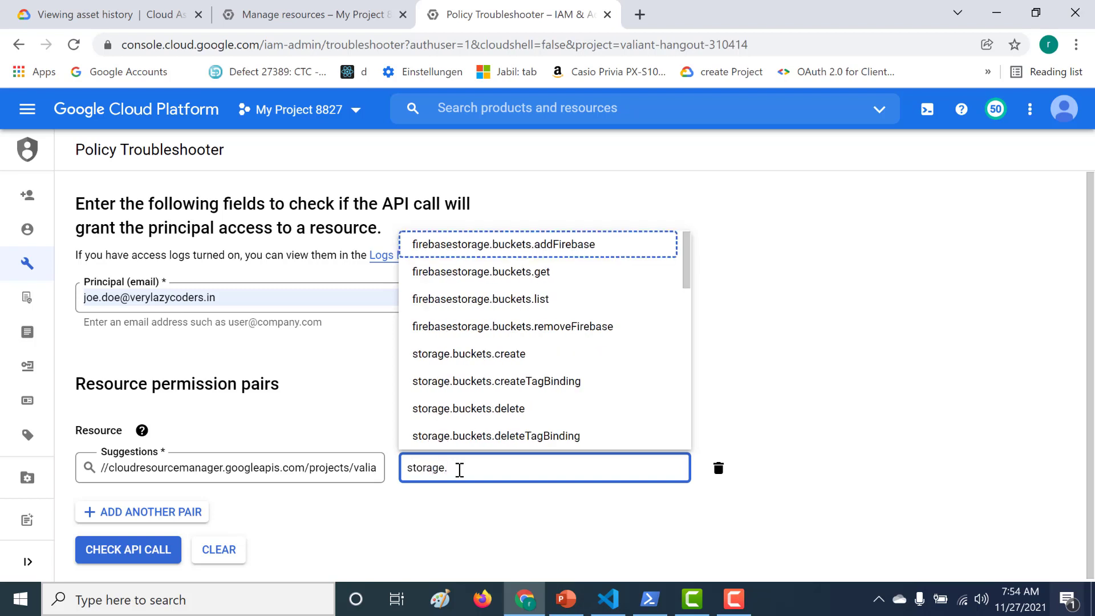
{"action": "left_click", "coordinate": [522, 355]}
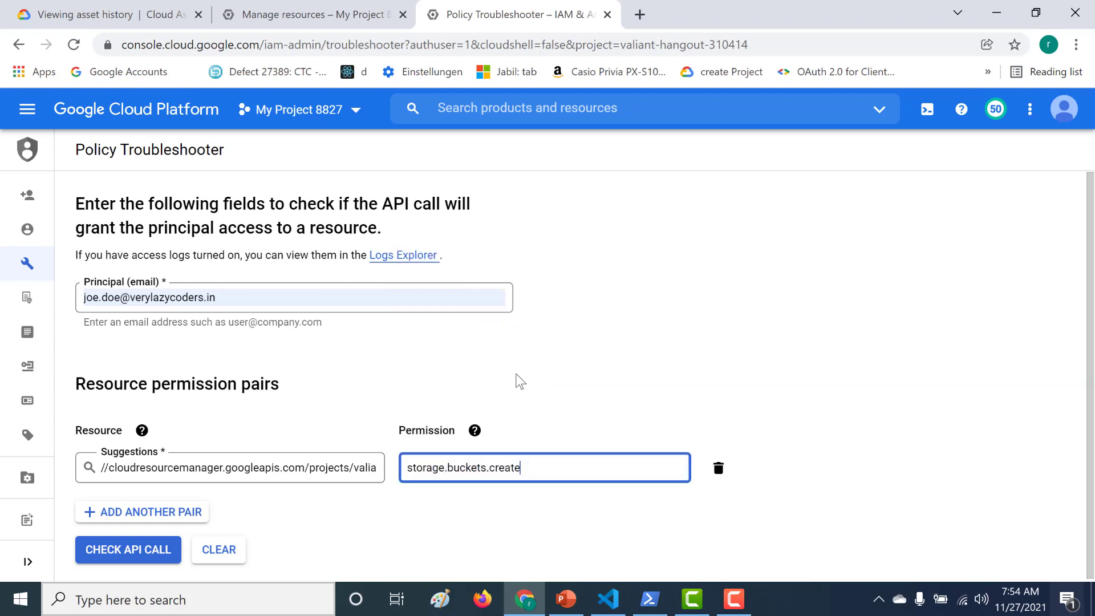
{"action": "left_click", "coordinate": [132, 553]}
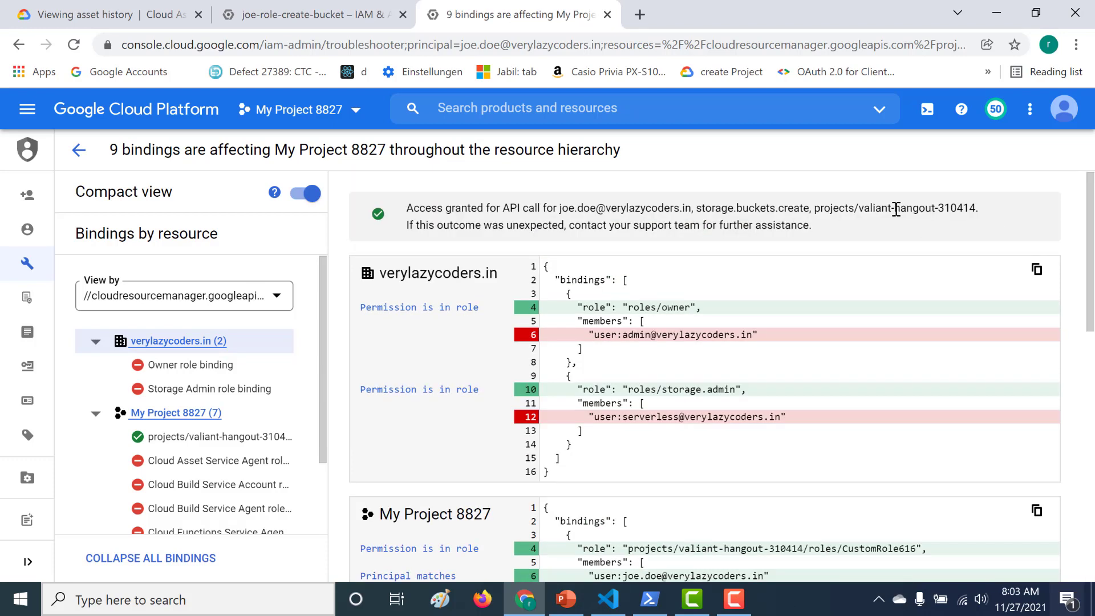
Review the granted result and the project binding that grants it through role CustomRole616
{"action": "left_click_drag", "start_coordinate": [563, 209], "coordinate": [823, 216]}
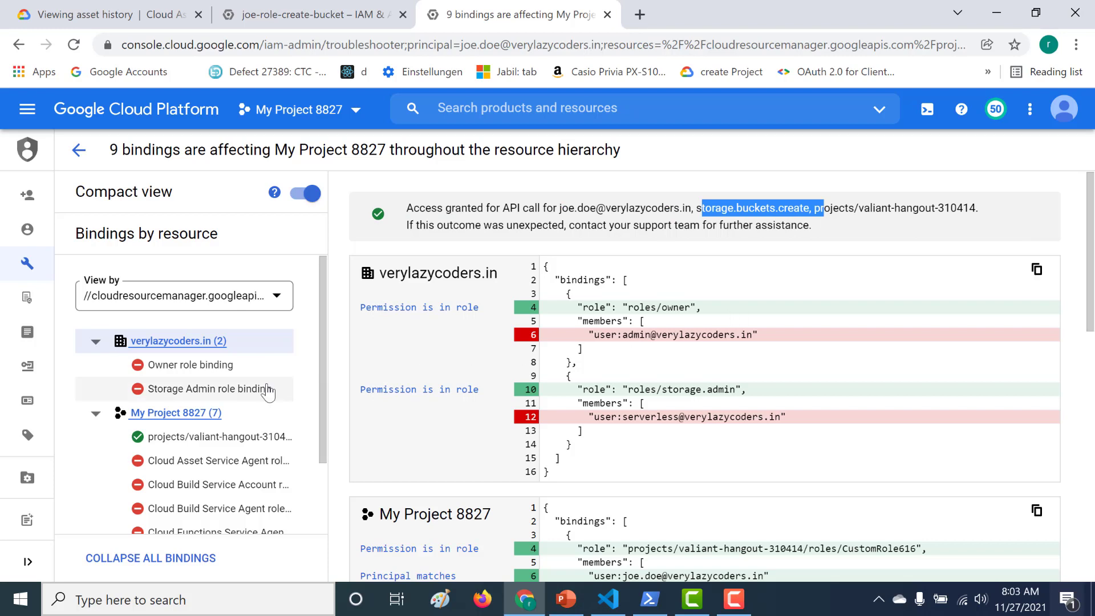
{"action": "left_click", "coordinate": [237, 438]}
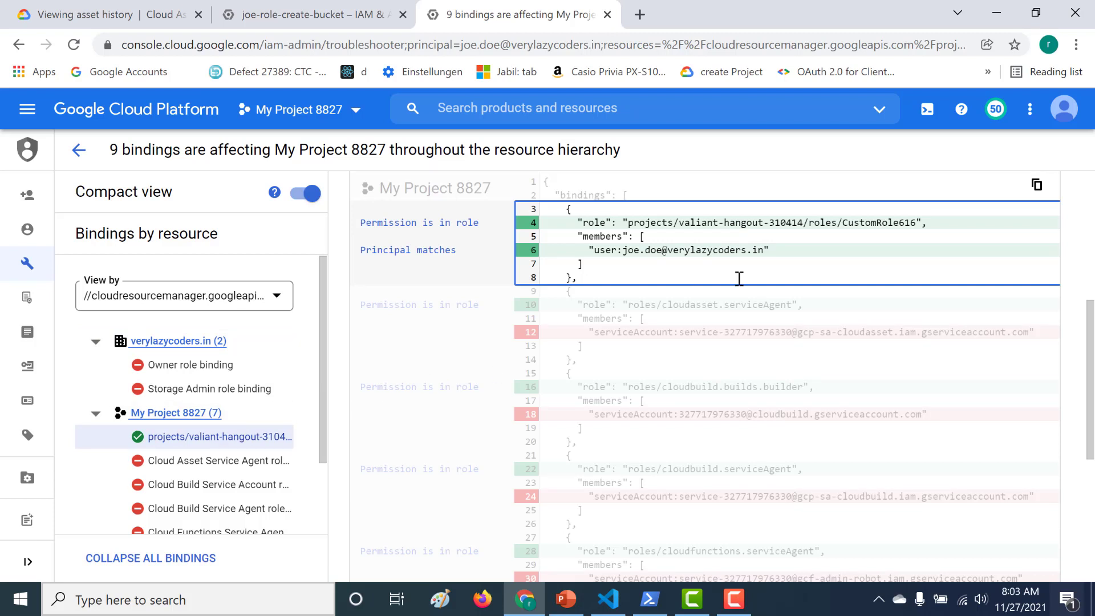
{"action": "left_click_drag", "start_coordinate": [843, 223], "coordinate": [911, 222]}
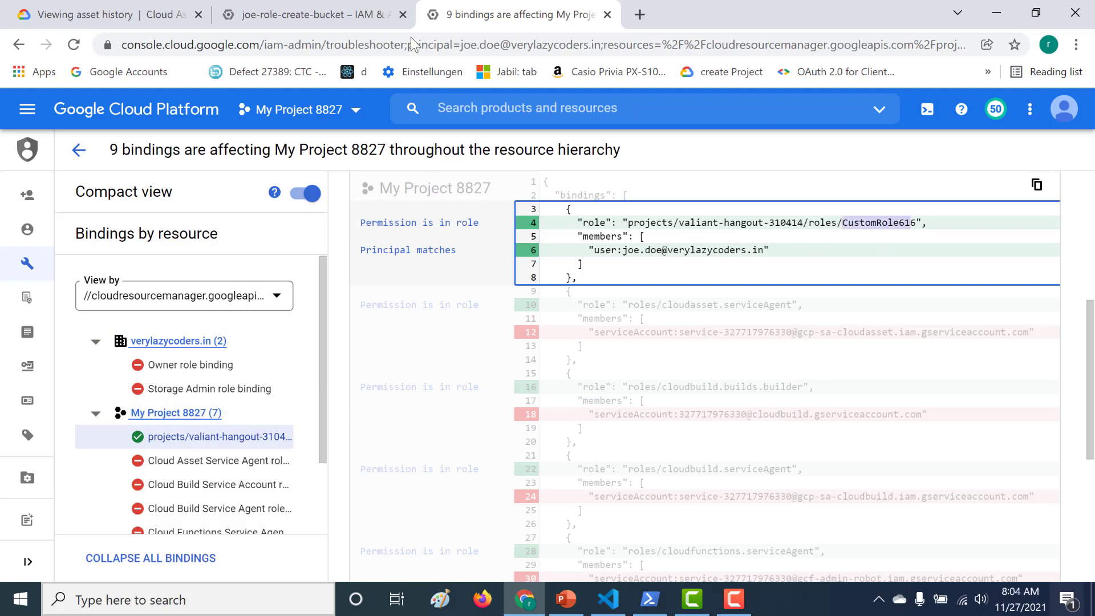
{"action": "left_click", "coordinate": [381, 11]}
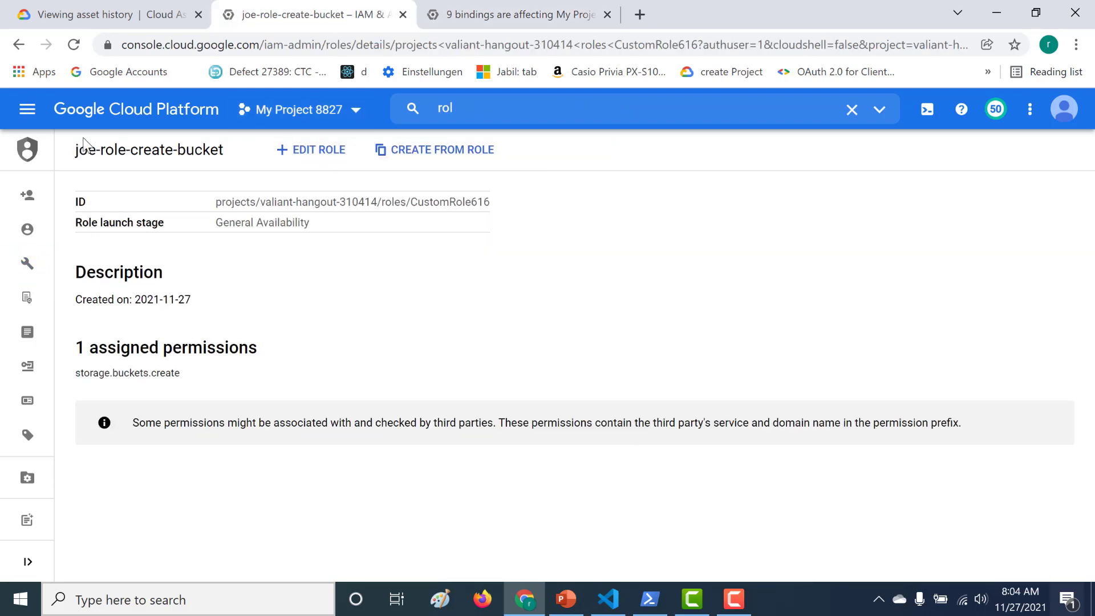
Confirm joe-role-create-bucket has role ID CustomRole616, then return to the troubleshooter form
{"action": "left_click_drag", "start_coordinate": [76, 150], "coordinate": [225, 149]}
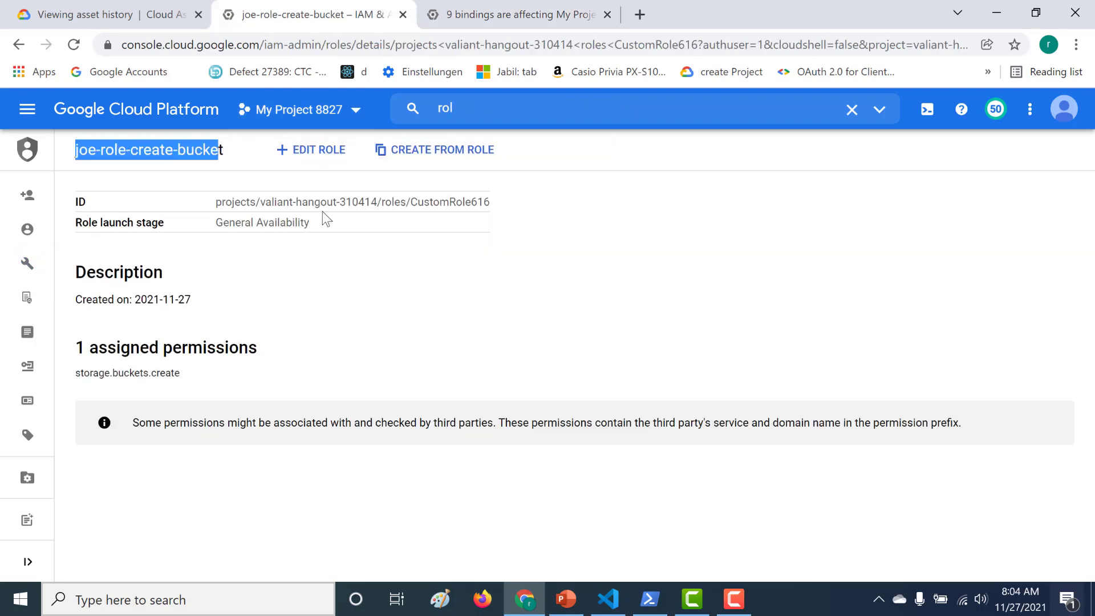
{"action": "left_click_drag", "start_coordinate": [410, 202], "coordinate": [491, 202]}
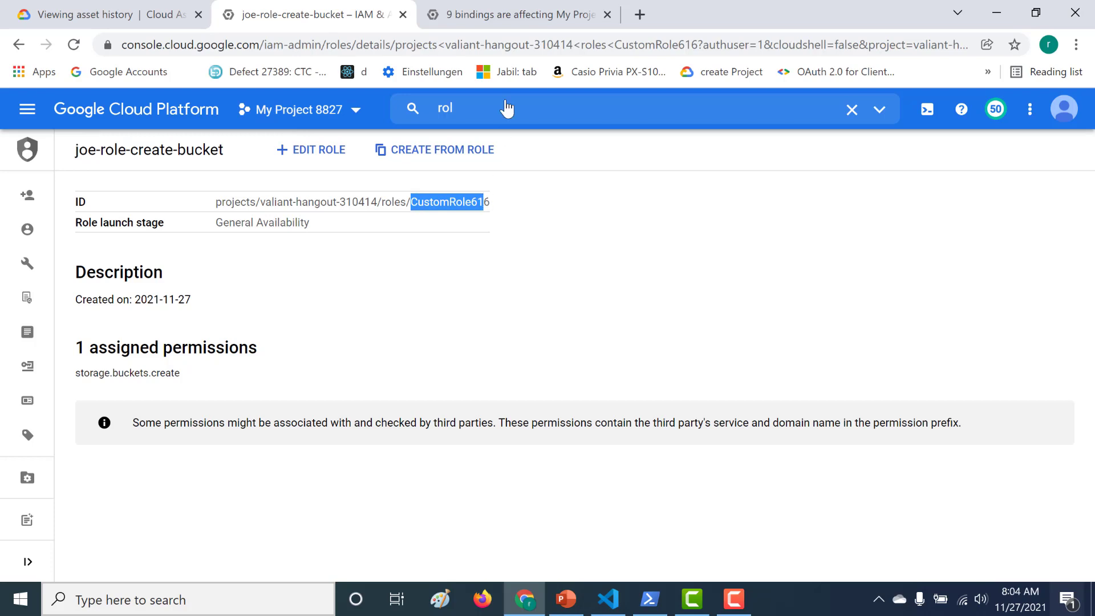
{"action": "left_click", "coordinate": [561, 7]}
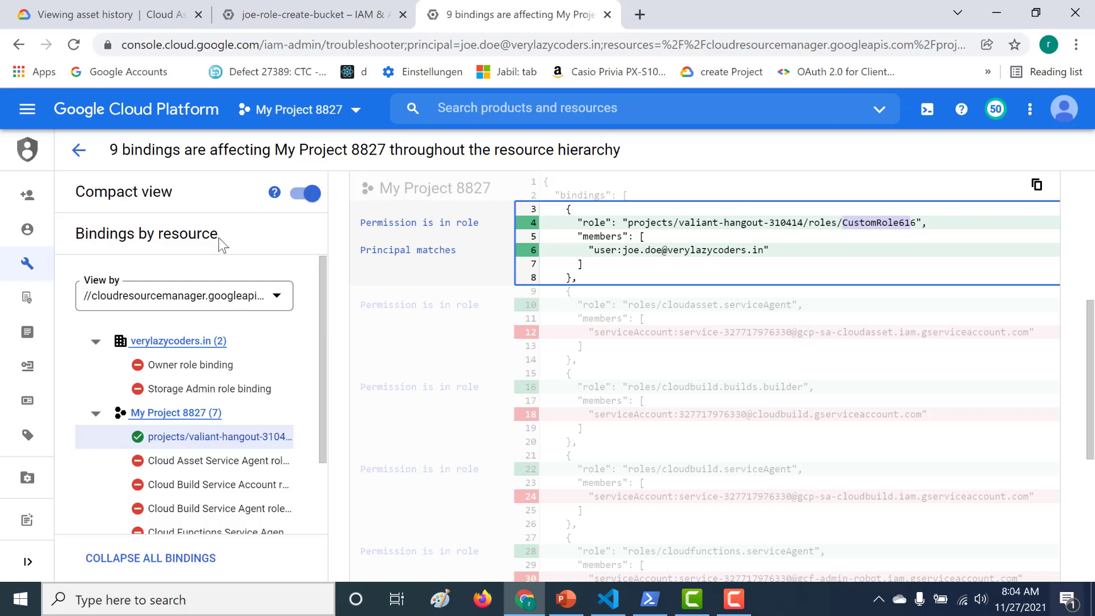
{"action": "left_click", "coordinate": [78, 150]}
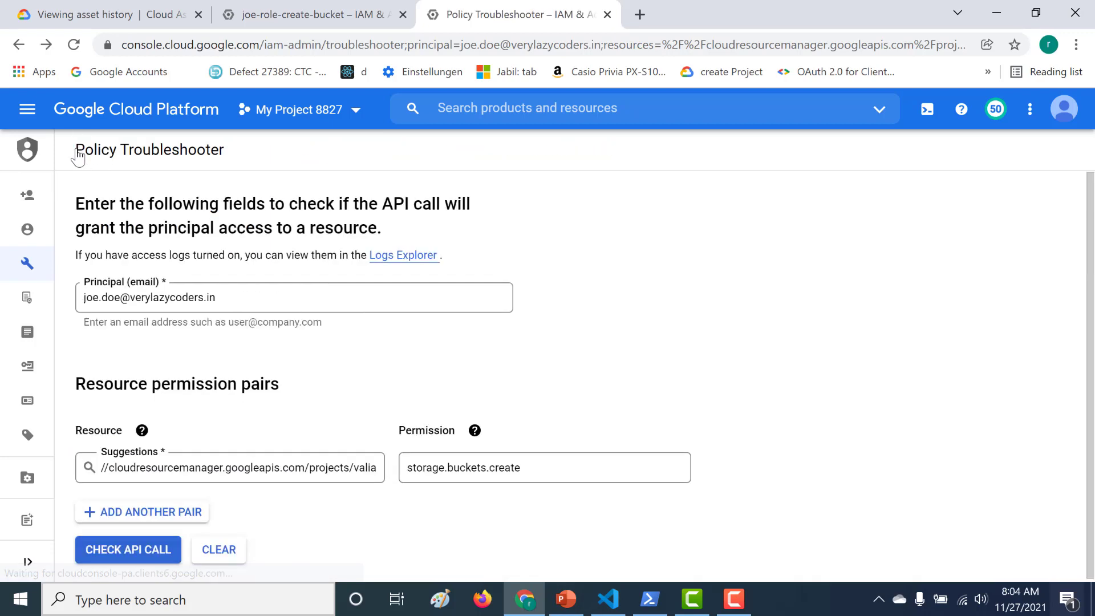